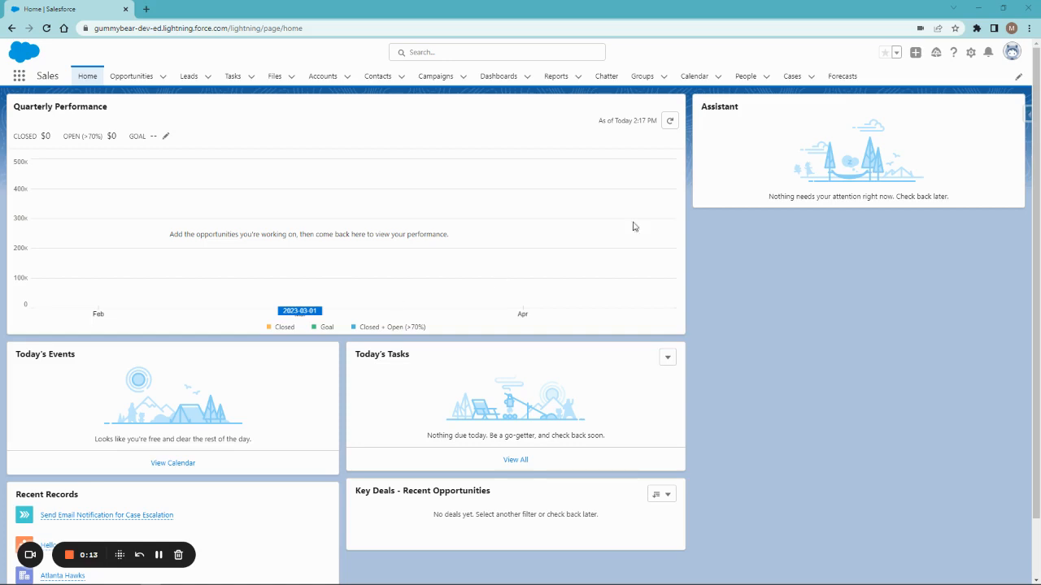
- Open Setup in a new tab and go to the Users page using a Quick Find search for 'user'
left_click(973, 53)
left_click(927, 89)
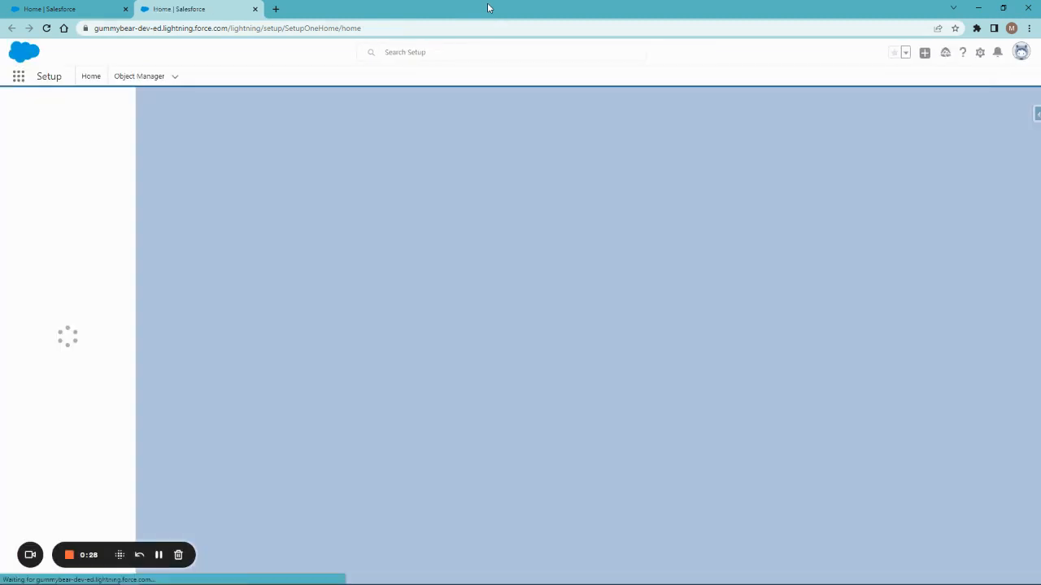
left_click(54, 107)
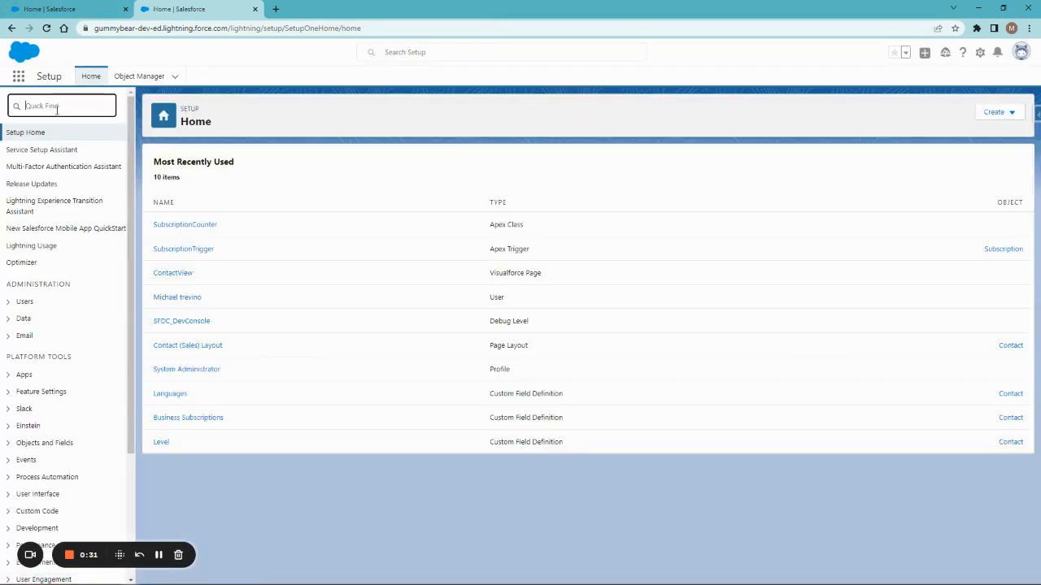
type("user")
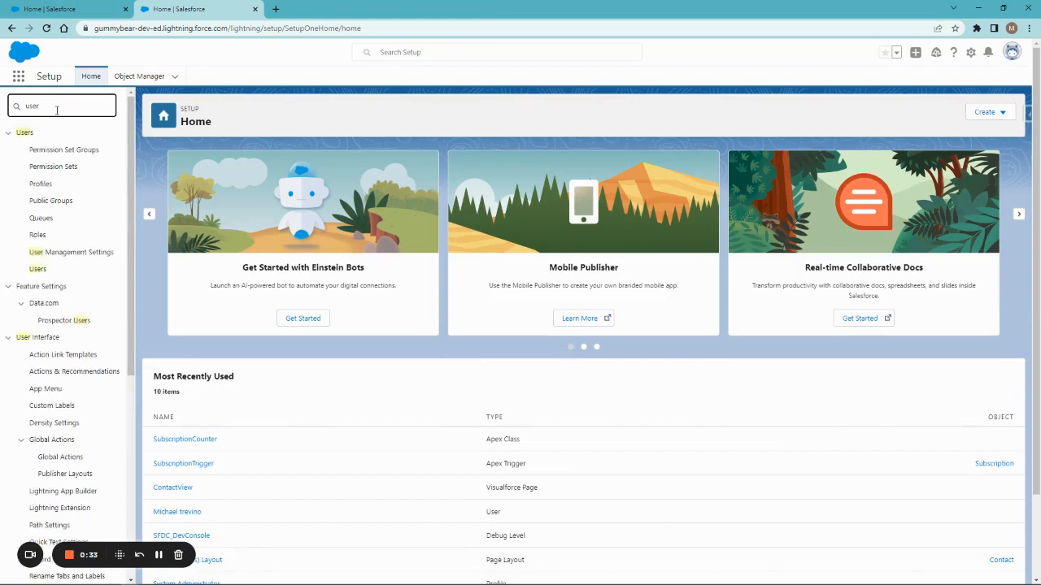
left_click(40, 270)
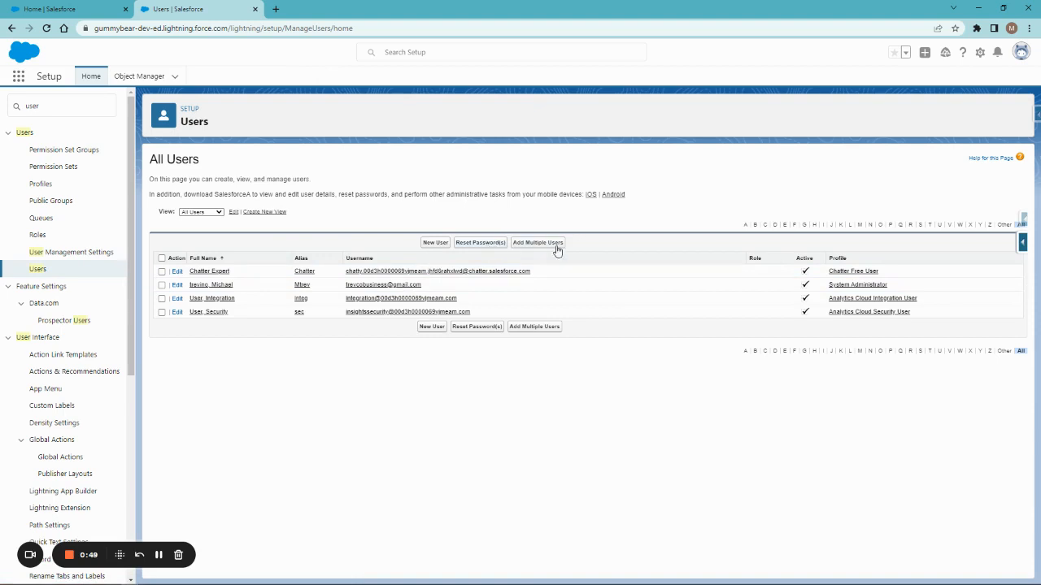
- Tick the Action checkbox on the System Administrator user's row
left_click(161, 285)
left_click(536, 243)
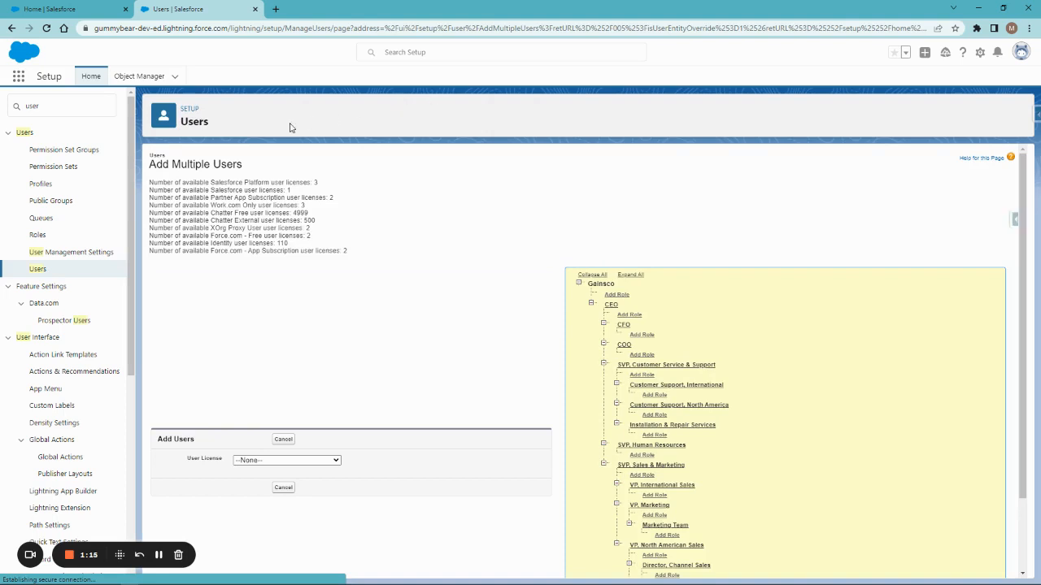
left_click(295, 461)
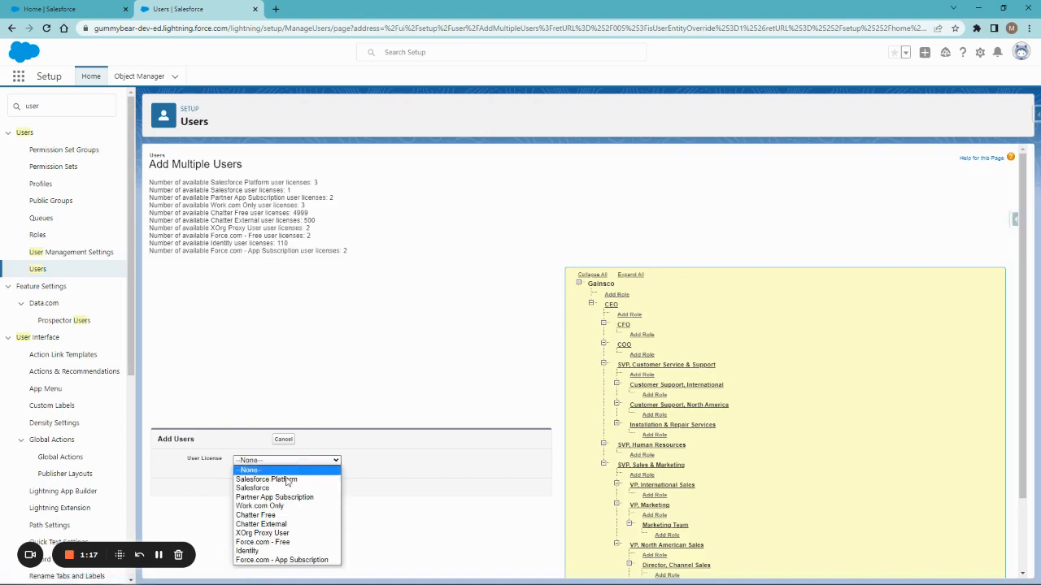
left_click(275, 488)
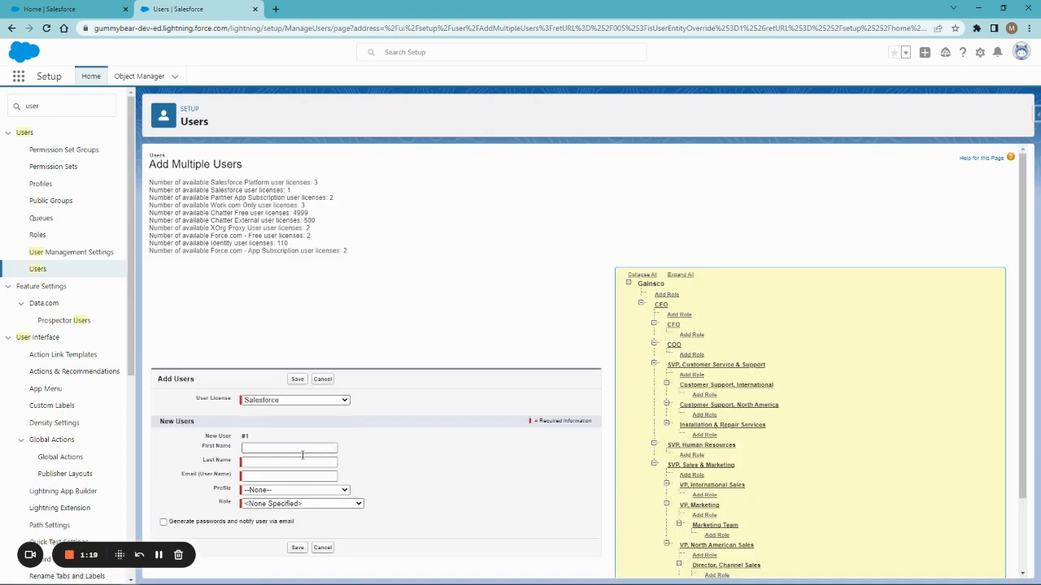
scroll(386, 353, "down", 2)
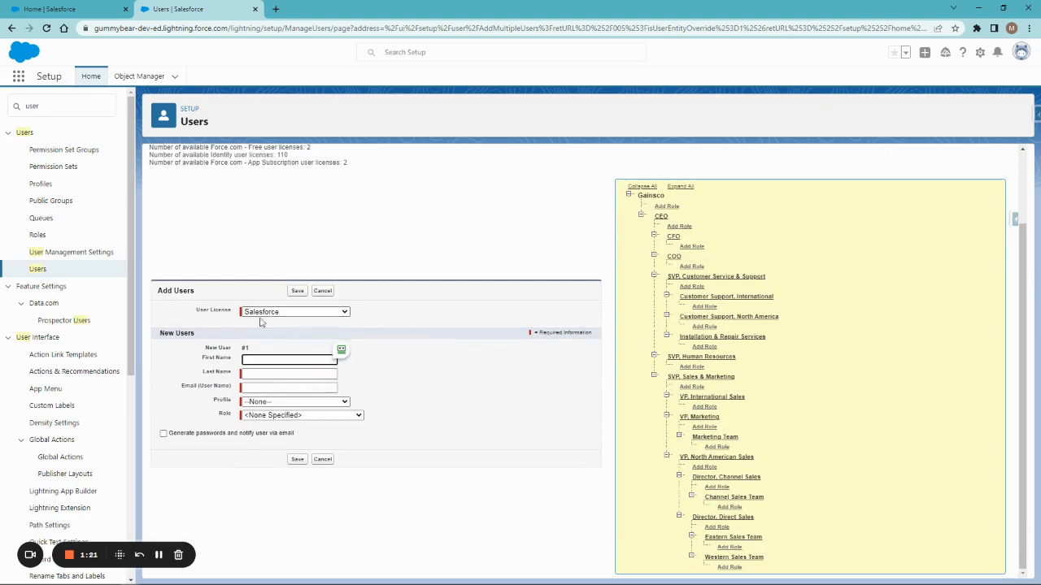
left_click(162, 289)
scroll(294, 521, "up", 2)
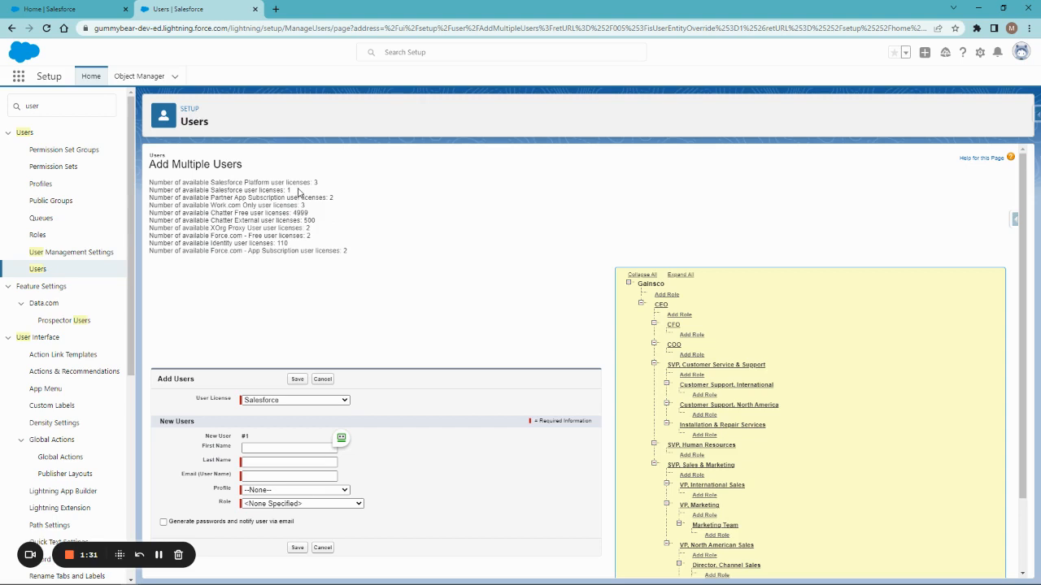
left_click_drag(295, 192, 150, 194)
left_click(307, 294)
scroll(273, 430, "down", 2)
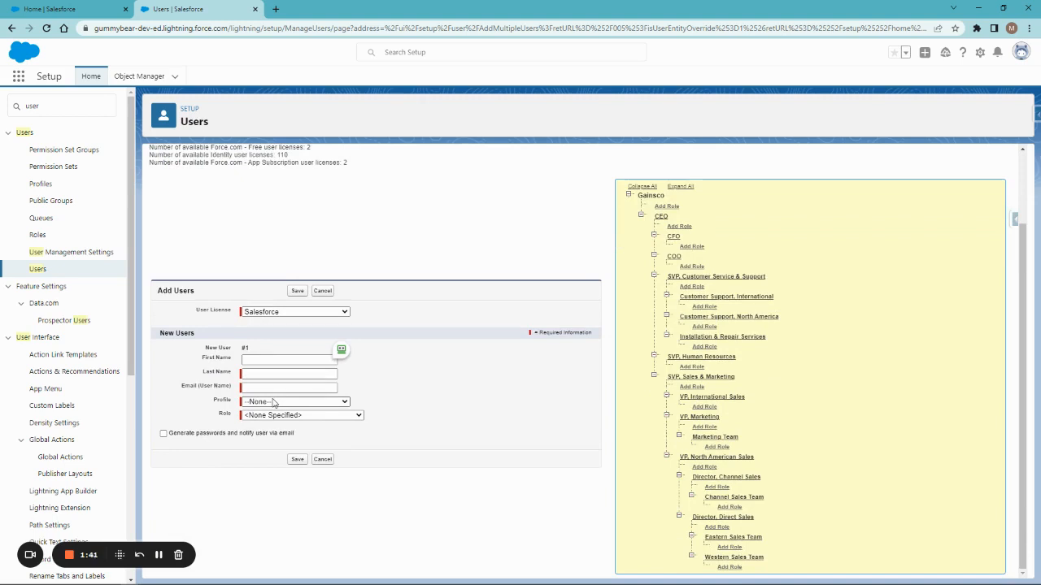
left_click(323, 291)
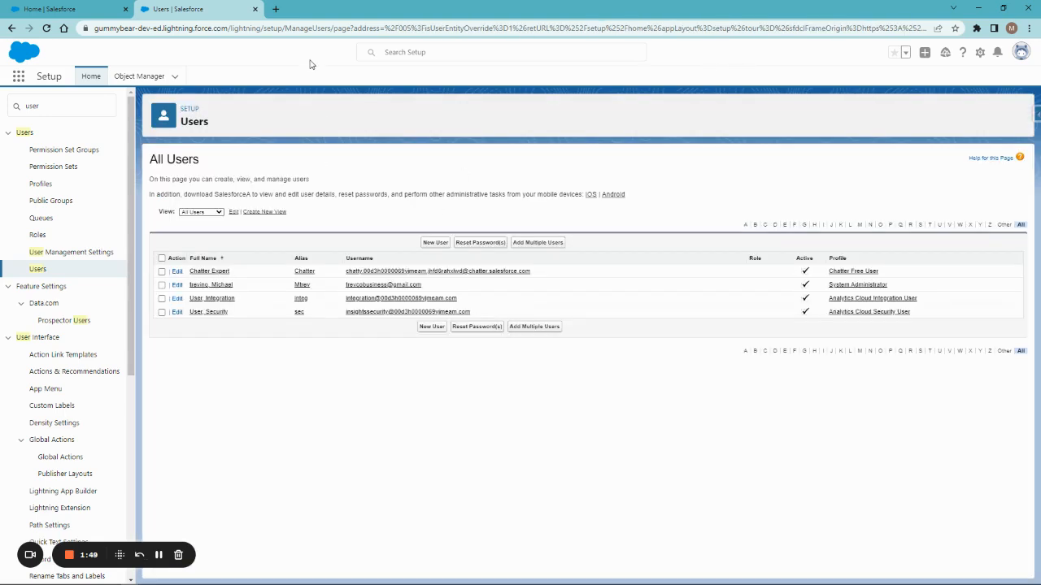
- Start a new user with the first name, last name and e-mail; keep the auto-filled alias and username
left_click(426, 244)
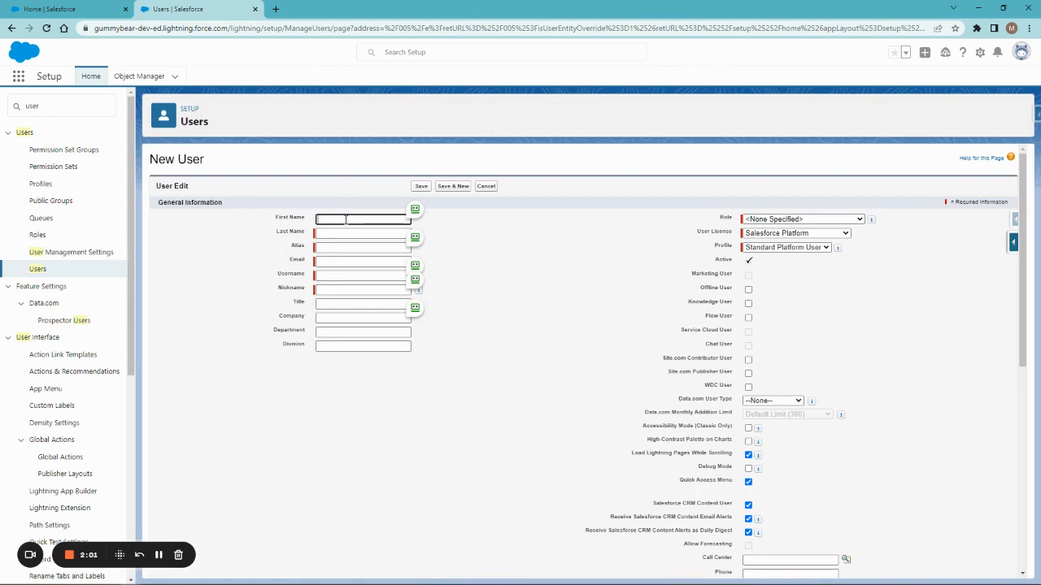
type("Michael")
key("Tab")
type("Te")
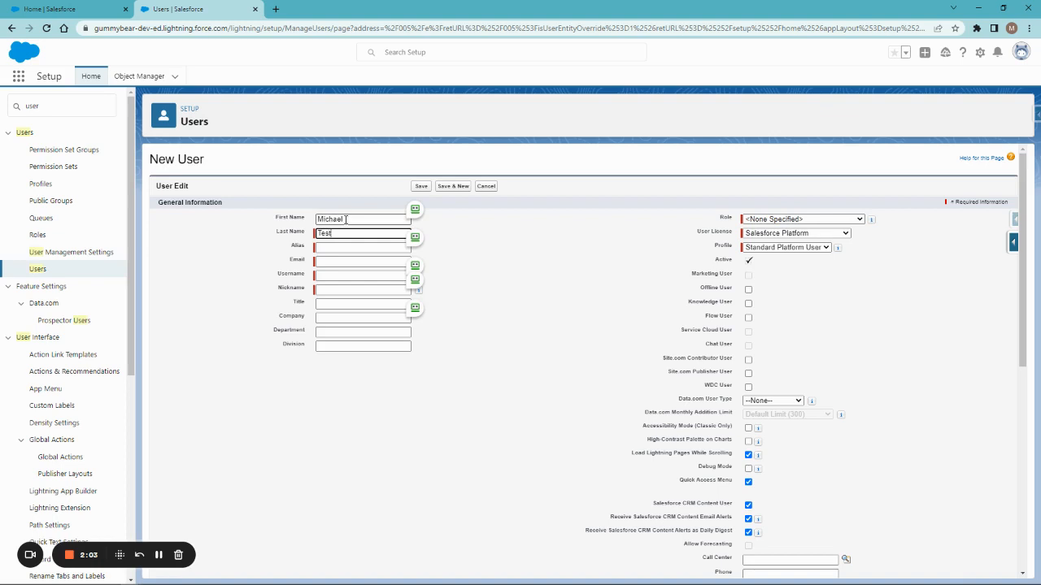
key("Tab")
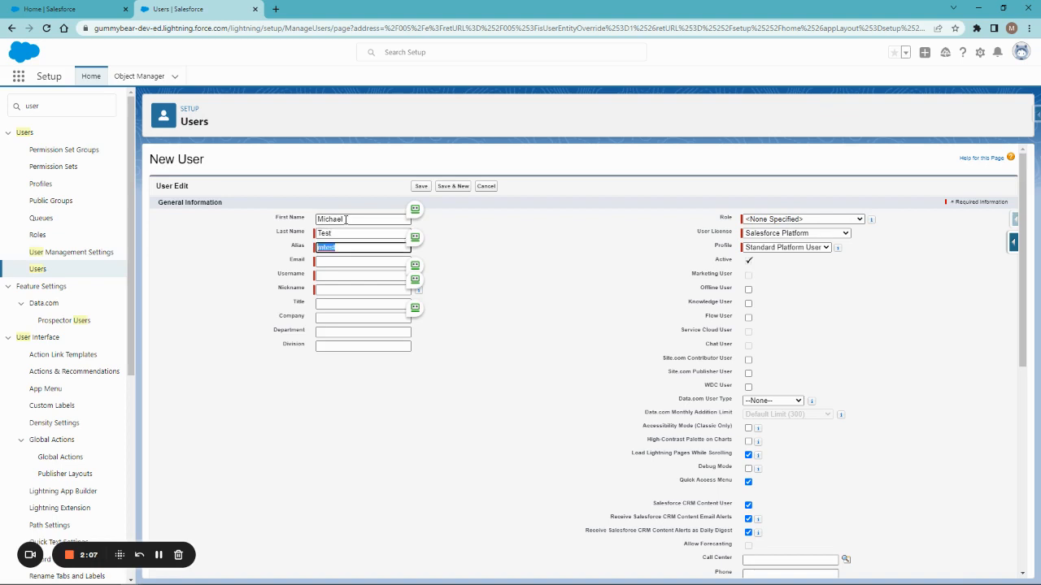
key("Tab")
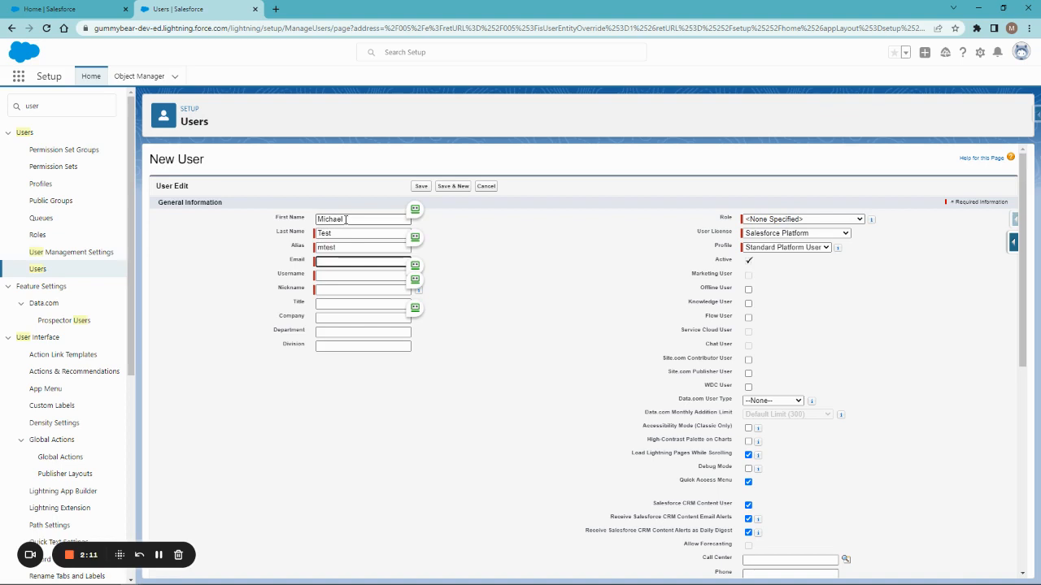
key("Tab")
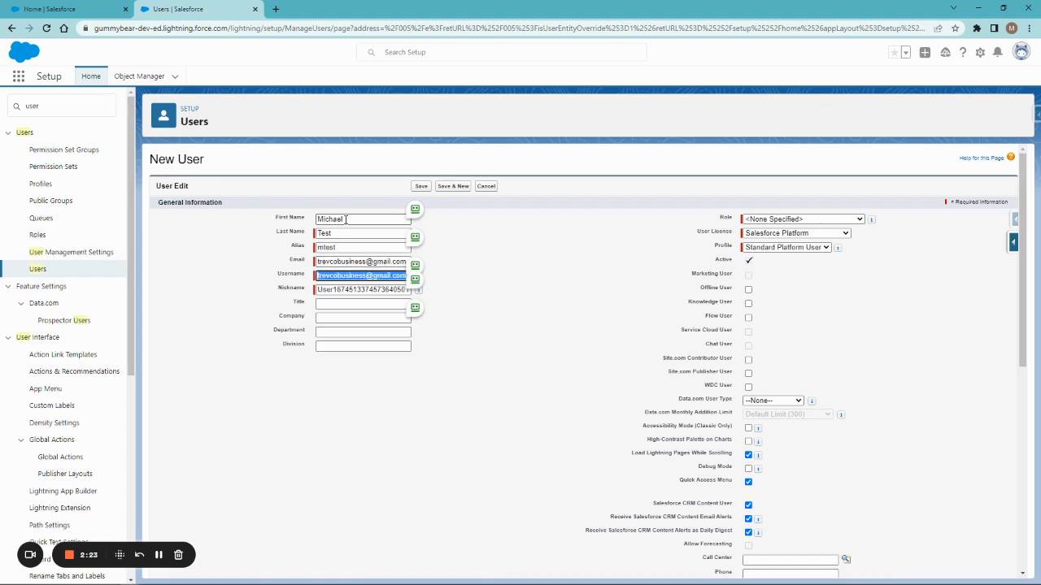
key("Right")
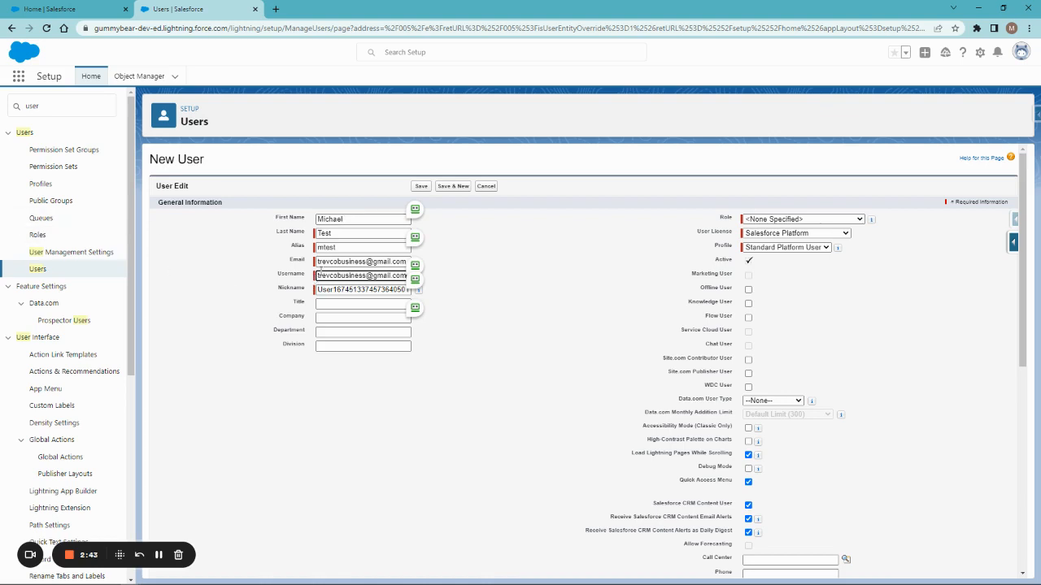
- Enter Sales Manager as the new user's title
left_click(542, 230)
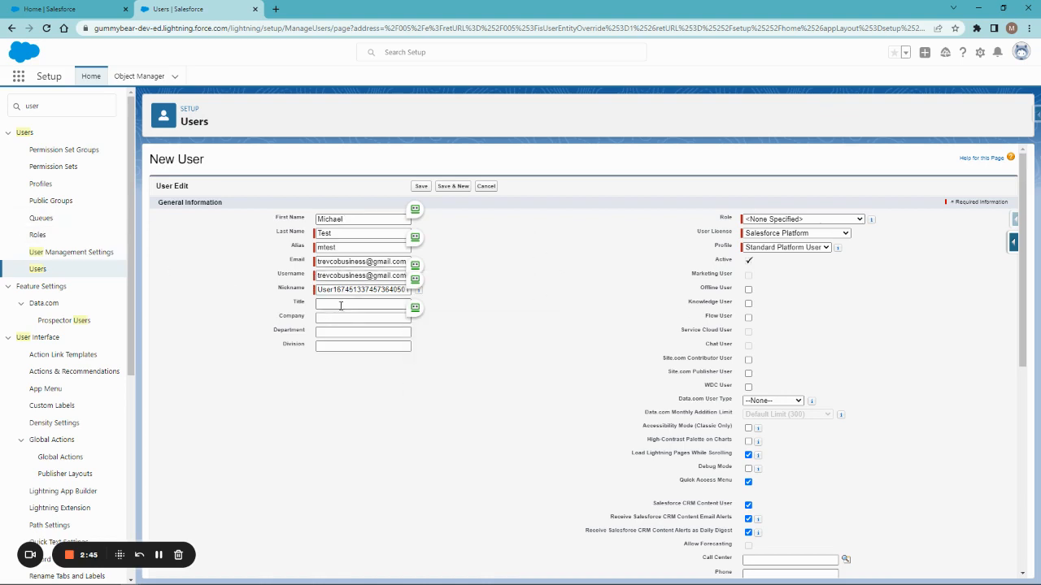
left_click(340, 306)
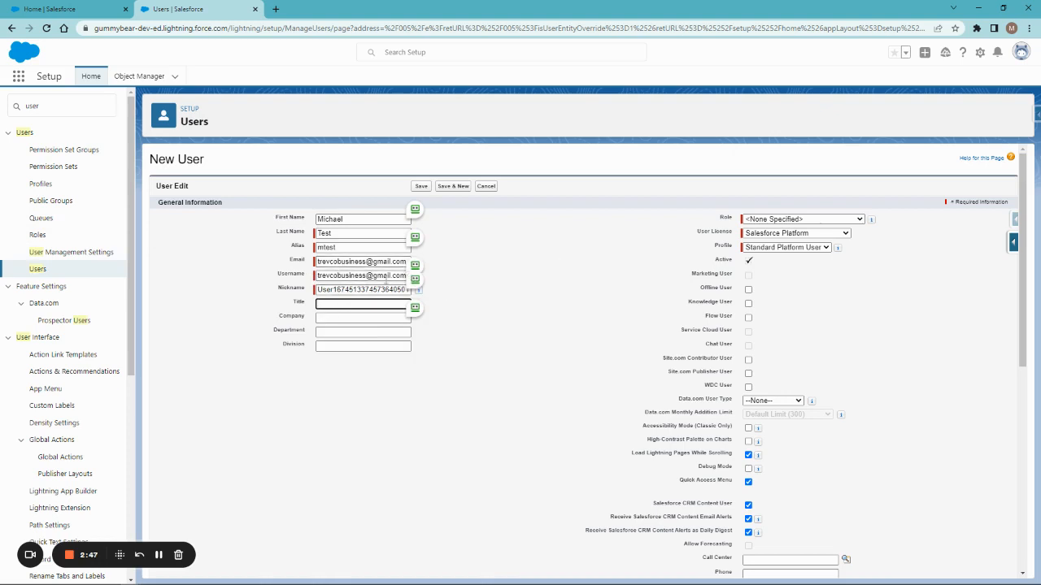
left_click_drag(319, 276, 469, 283)
left_click(461, 284)
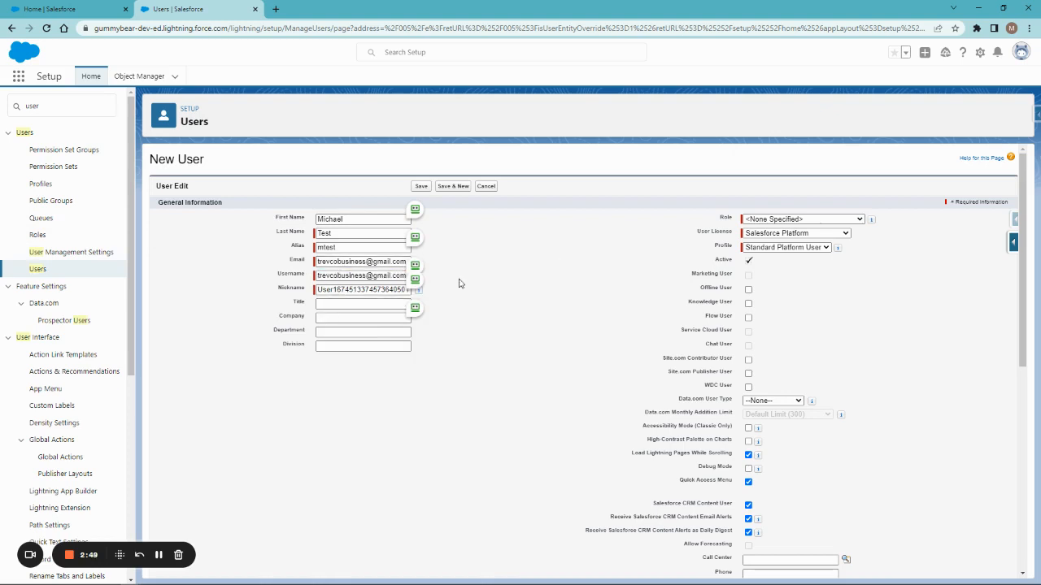
left_click(354, 302)
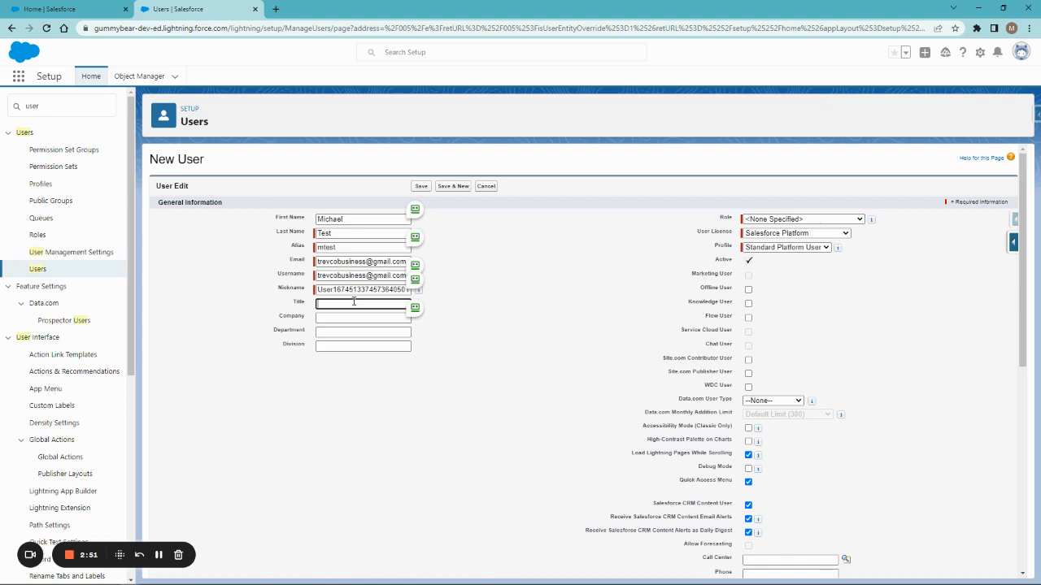
type("Sales mana")
key("BackSpace")
key("BackSpace")
key("BackSpace")
type("anager")
key("Tab")
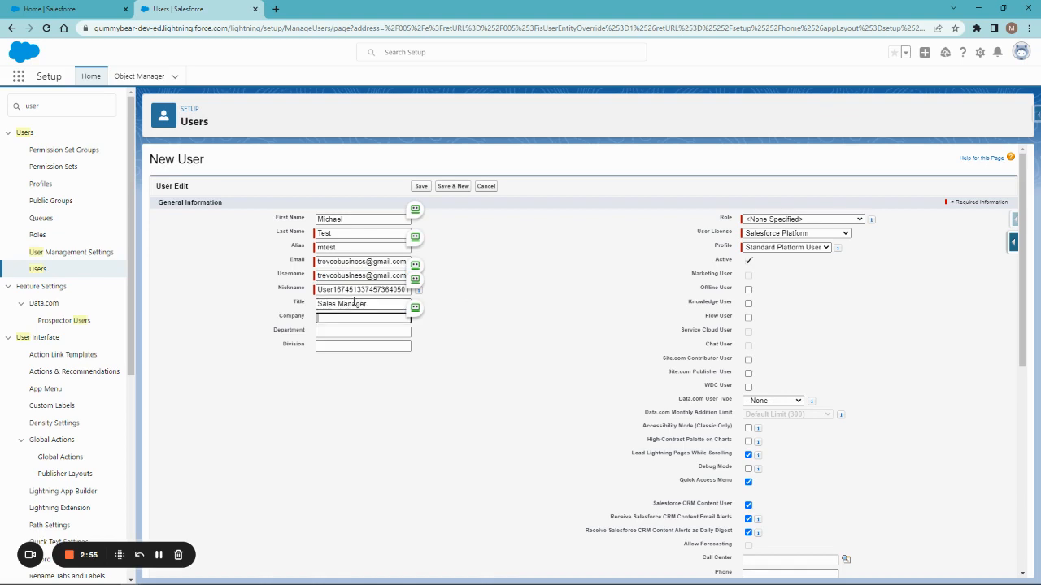
- Fill in company ABC Solutions, department Sales and division Western Sales
type("ABC Solutions")
key("Tab")
type("Sales")
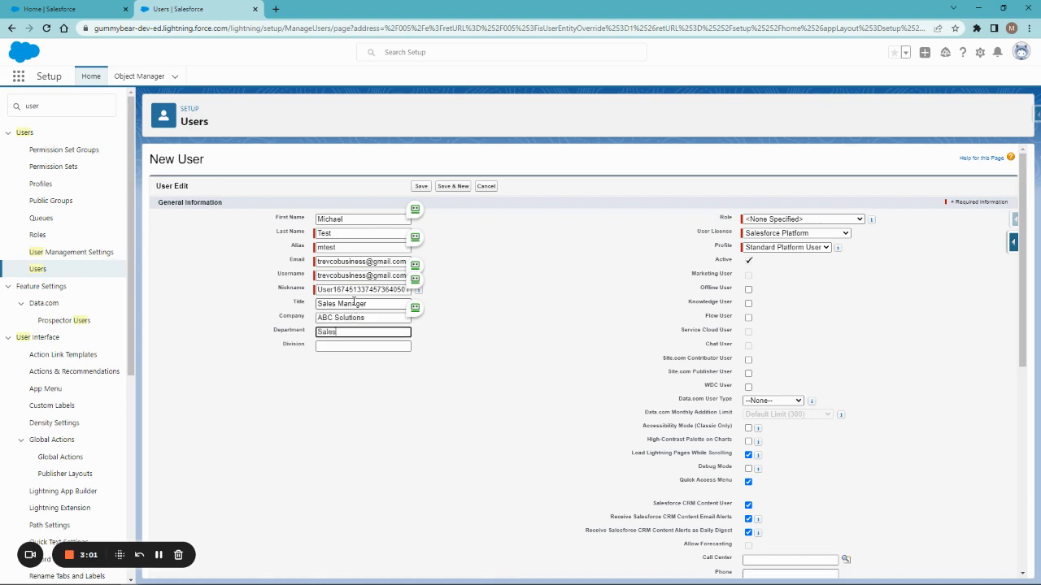
key("Tab")
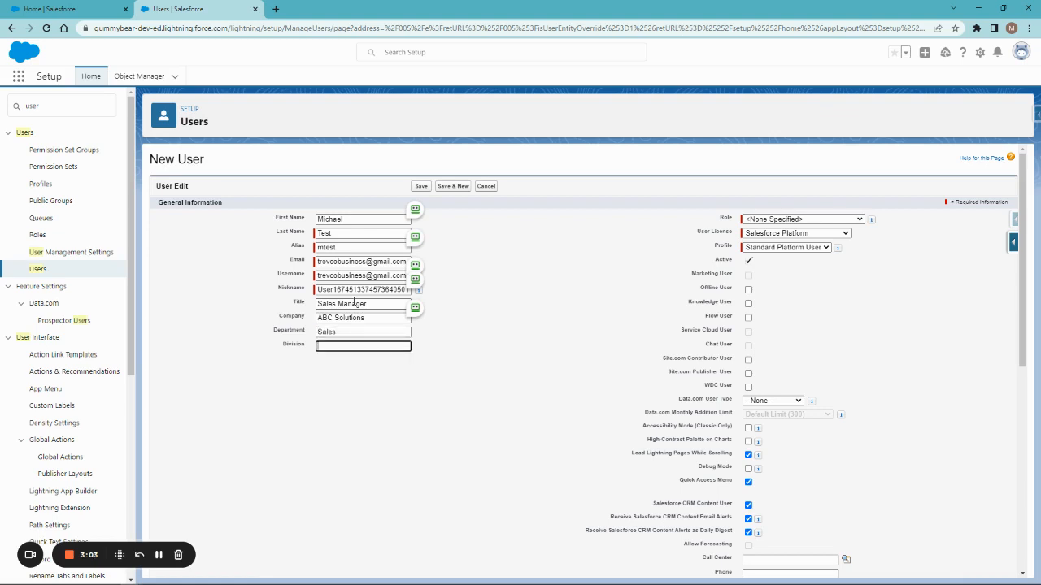
type("Western Sales")
key("Tab")
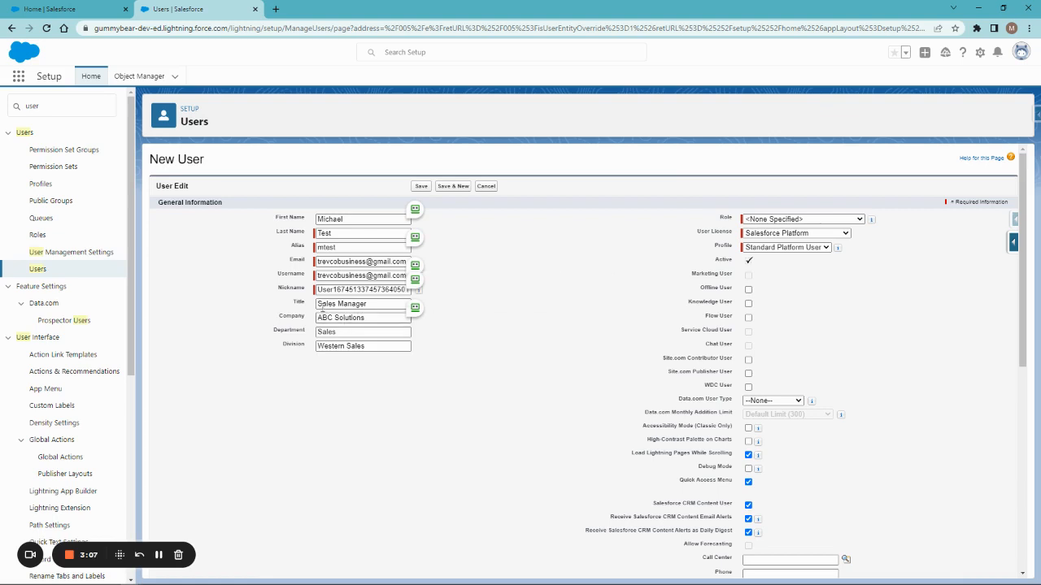
left_click_drag(298, 301, 388, 346)
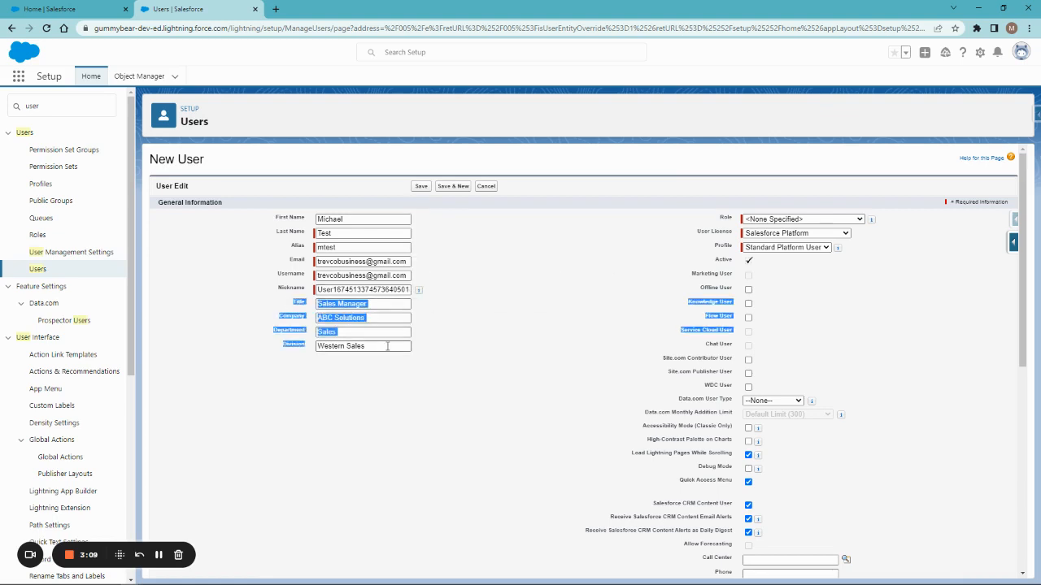
left_click(388, 347)
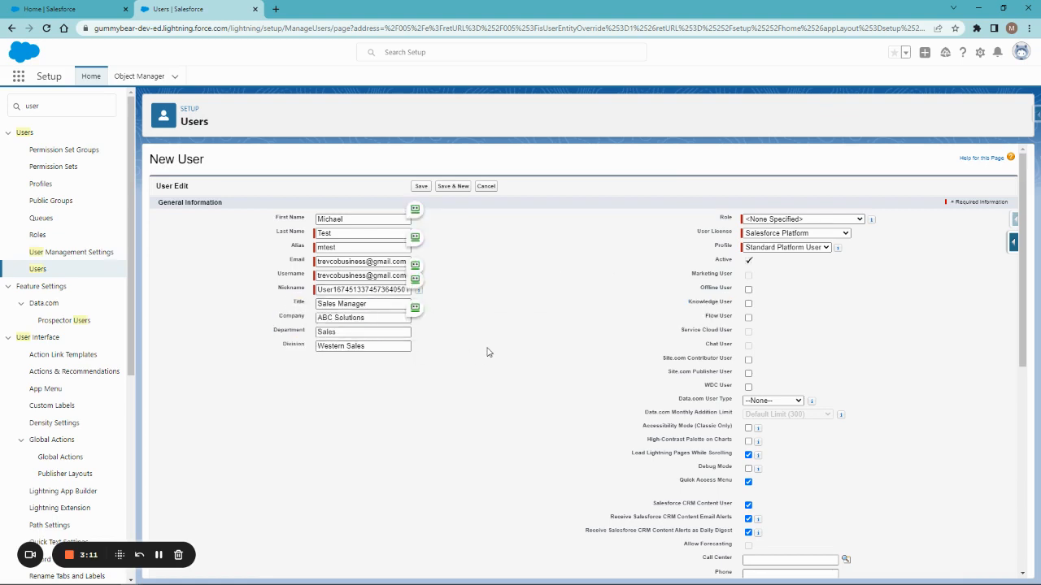
- Change the user license to Salesforce
left_click(812, 233)
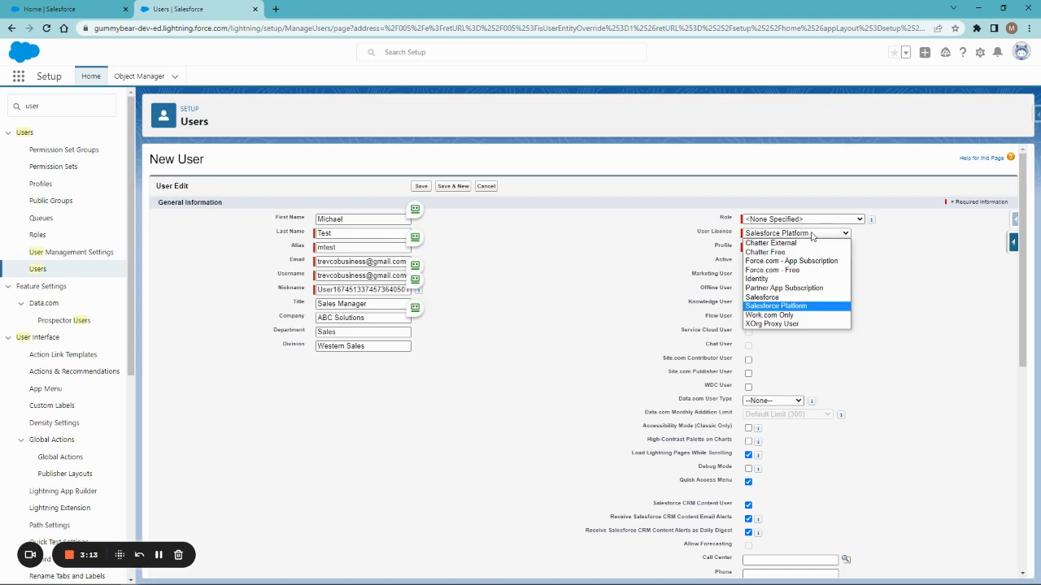
left_click(775, 299)
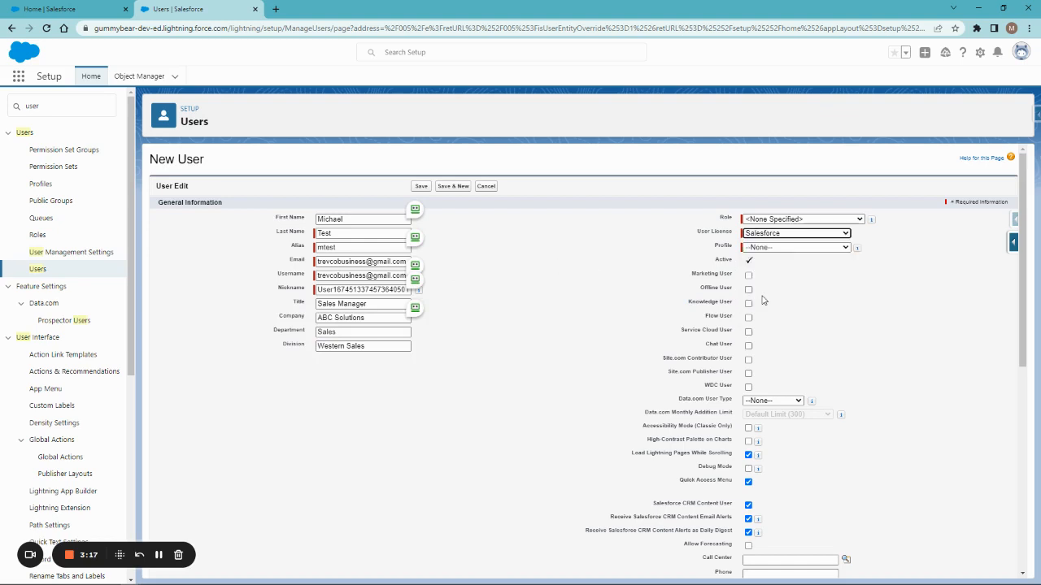
left_click_drag(692, 237, 876, 235)
left_click(888, 235)
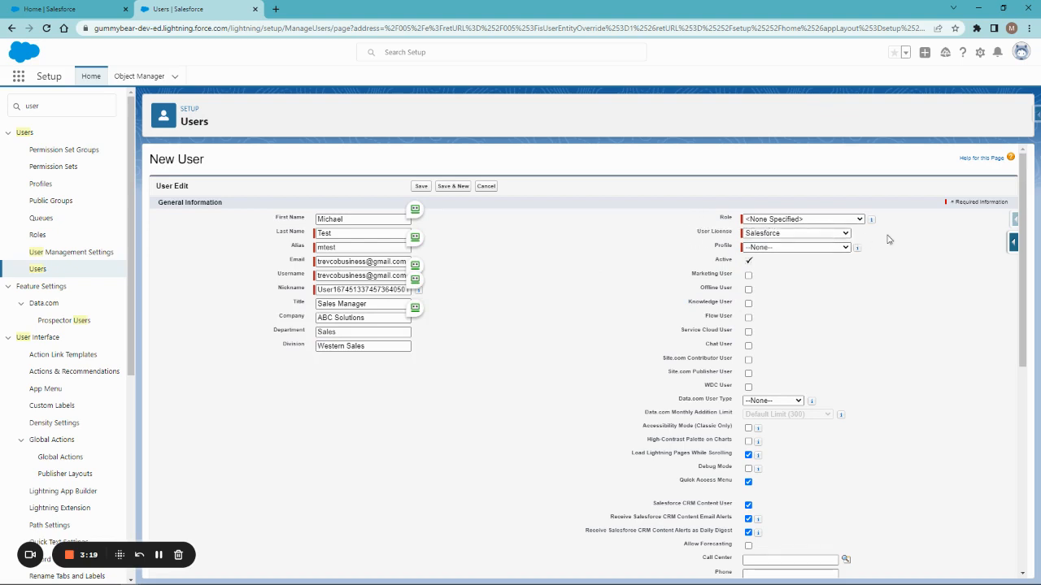
- Set the user's profile to Standard User
left_click(778, 247)
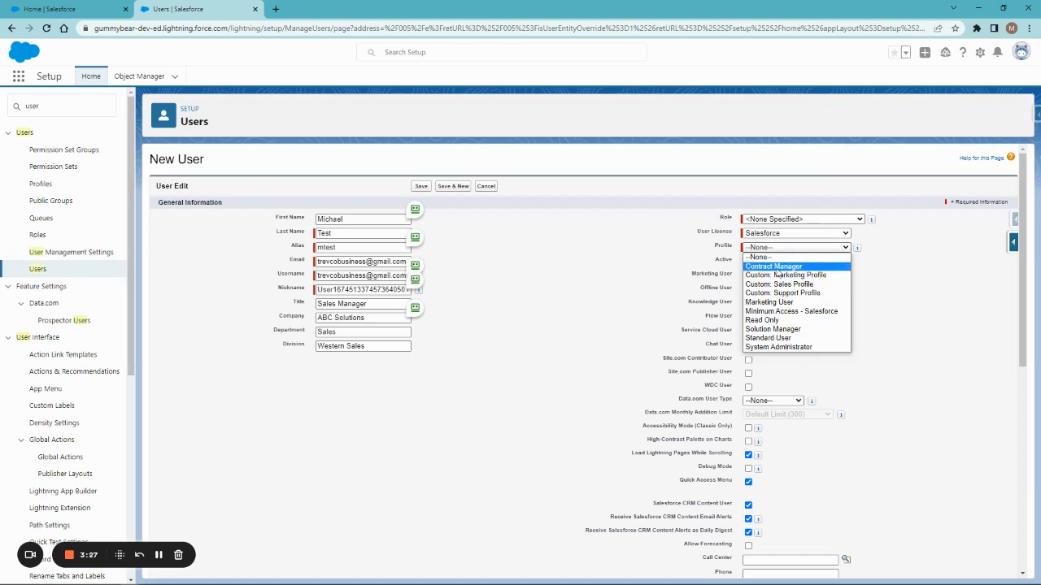
left_click(782, 338)
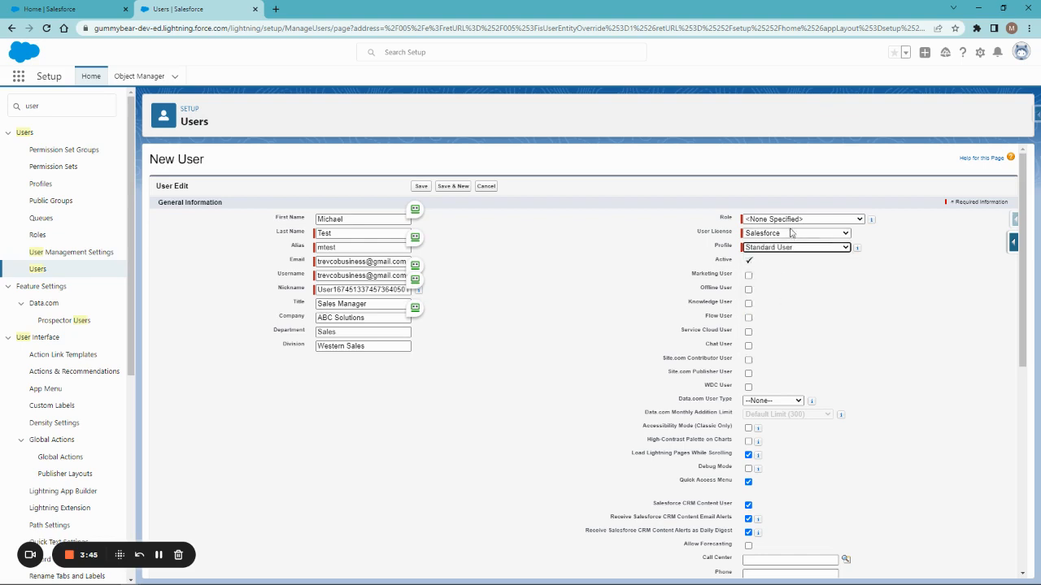
left_click(792, 220)
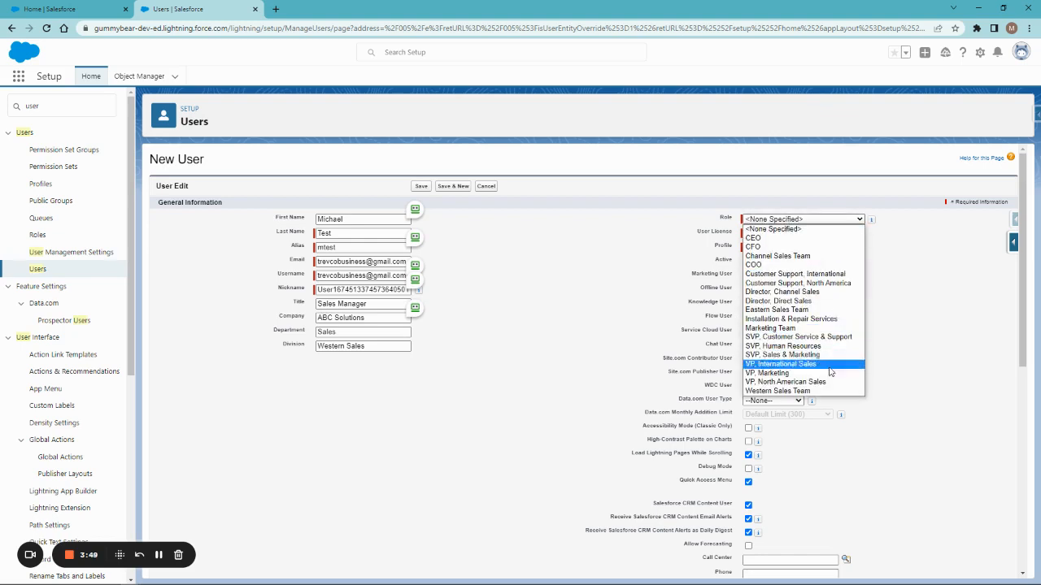
- Assign role VP, North American Sales, division North American Sales, and title VP Sales Manager
left_click(782, 383)
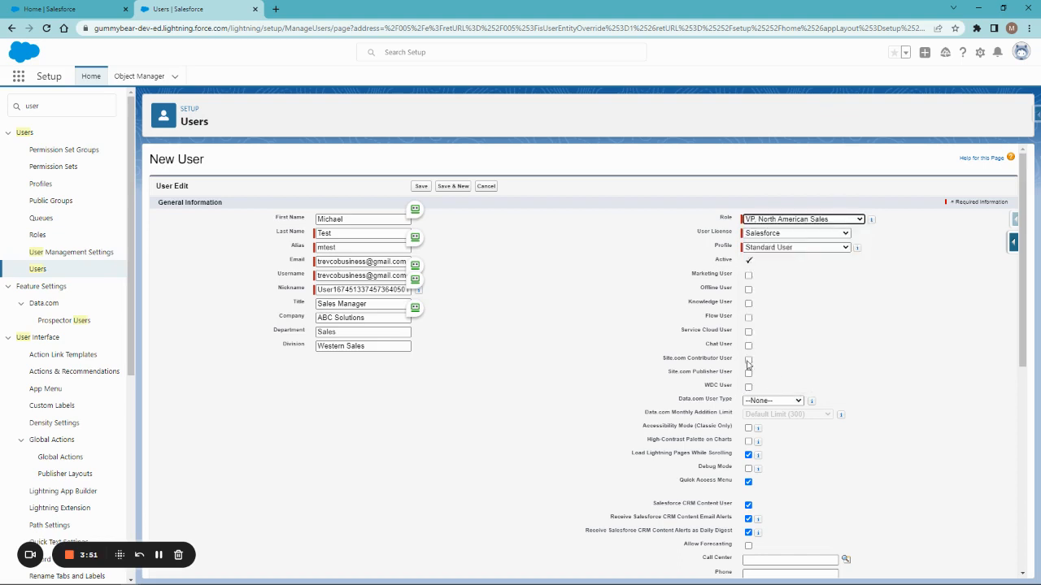
triple_click(381, 345)
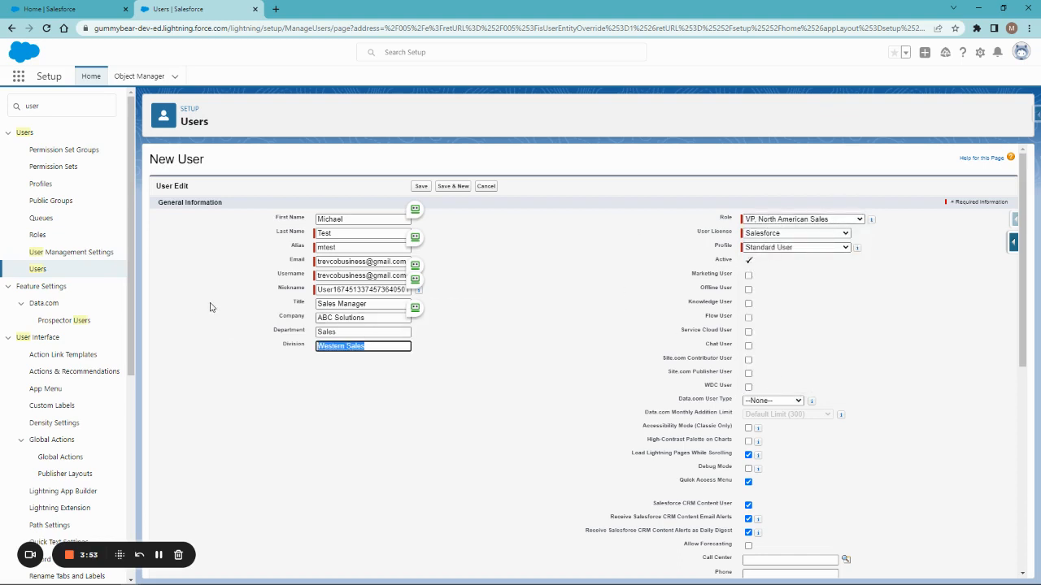
type("North American Sale")
left_click(319, 303)
type("VP")
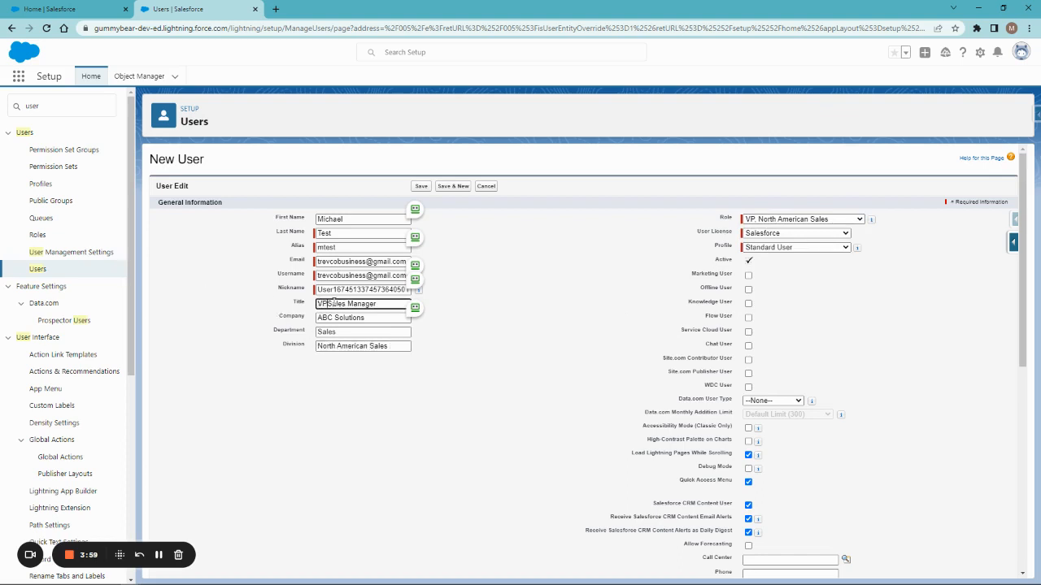
left_click(570, 309)
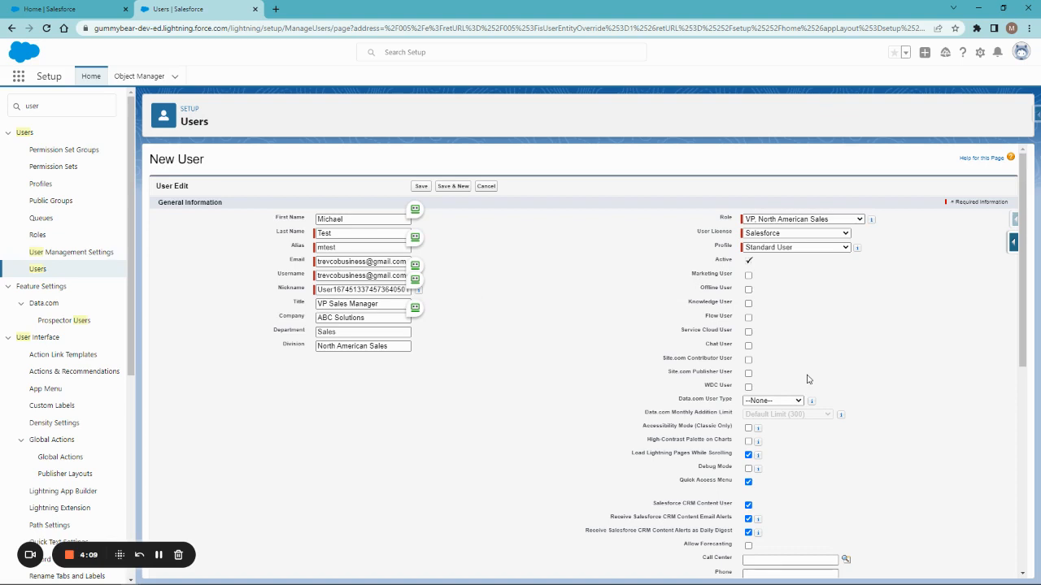
- Set the time zone to (GMT-06:00) Central Standard Time (America/Mexico_City)
scroll(529, 404, "down", 5)
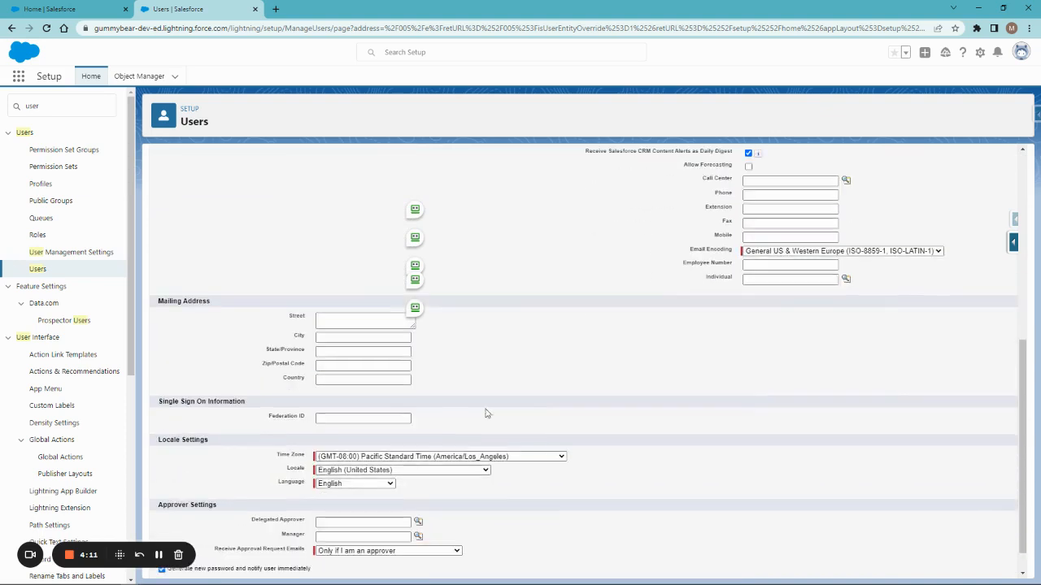
left_click(338, 320)
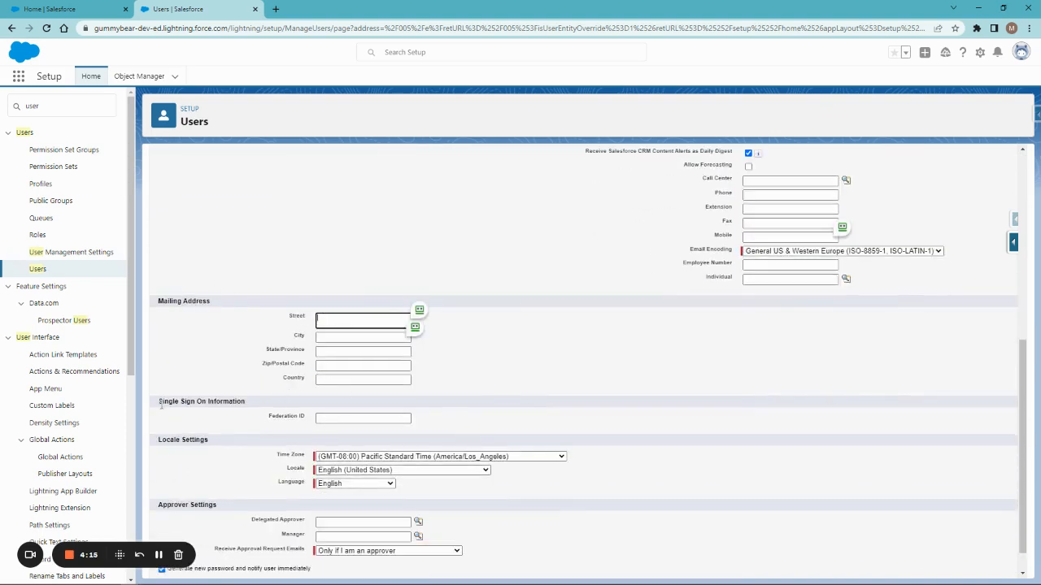
left_click_drag(157, 402, 330, 420)
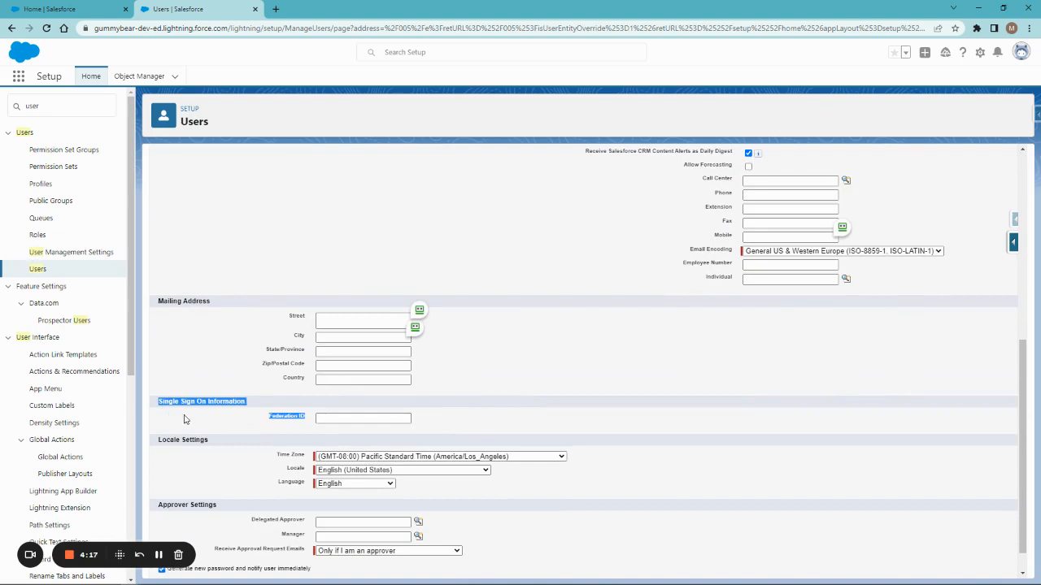
left_click(340, 422)
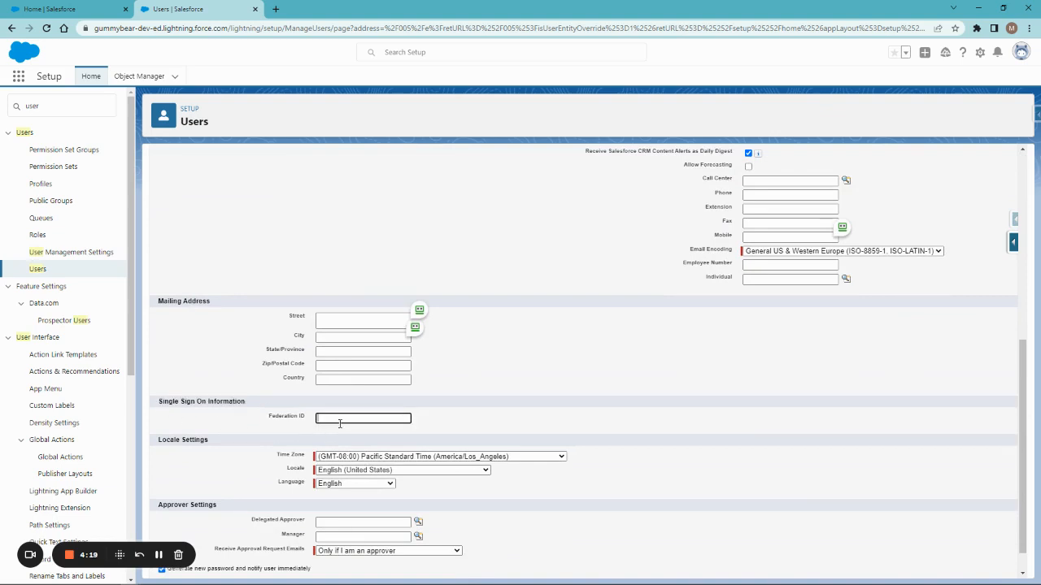
left_click(547, 382)
scroll(561, 358, "down", 1)
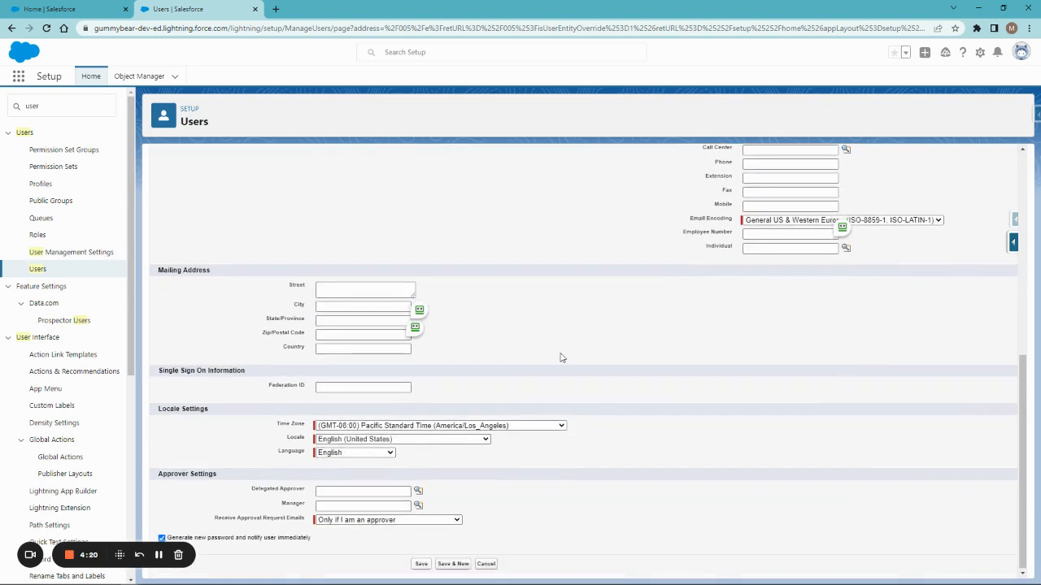
left_click(376, 427)
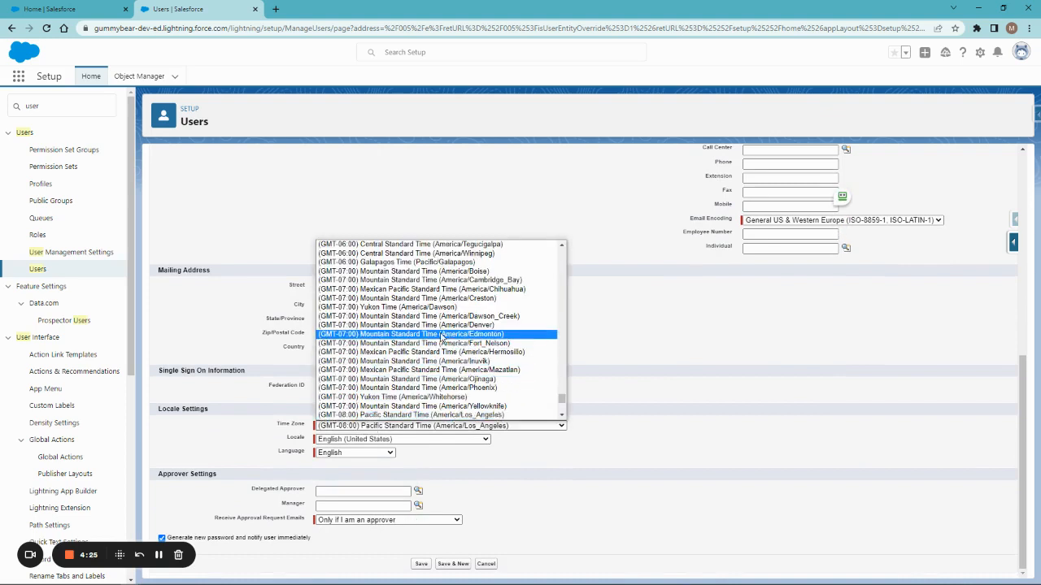
scroll(431, 248, "up", 4)
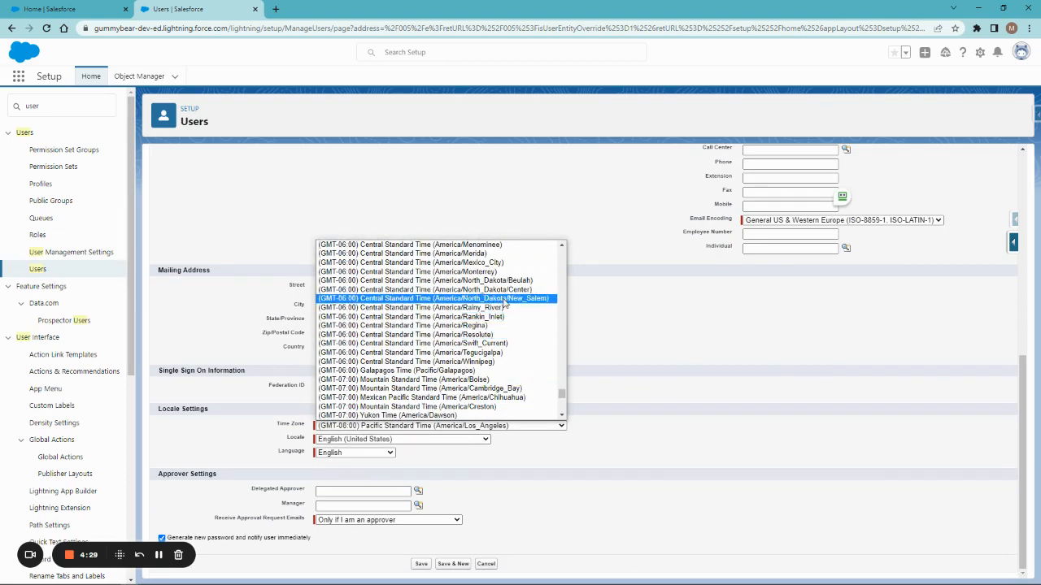
scroll(470, 329, "up", 4)
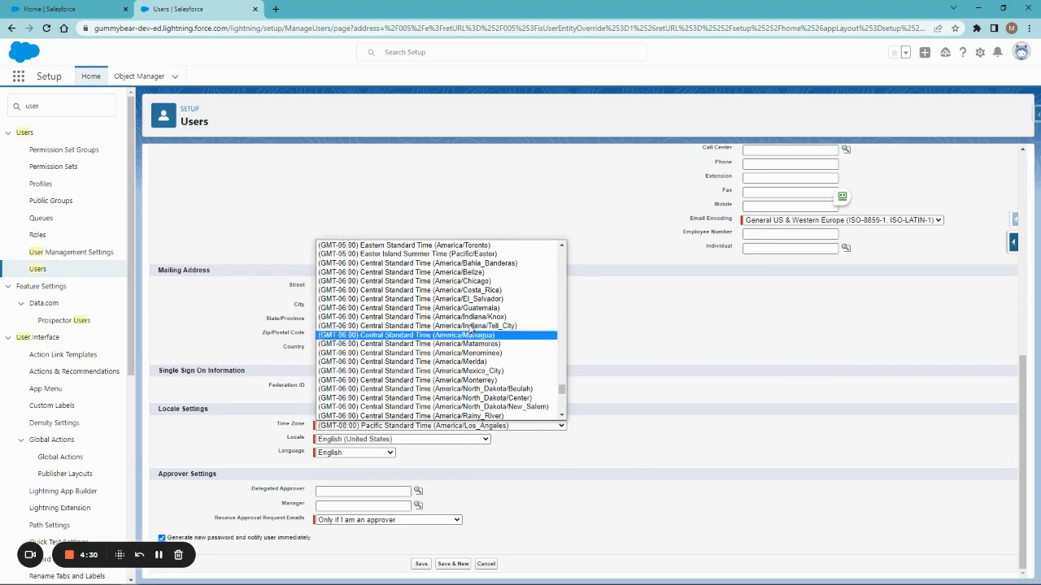
left_click(481, 372)
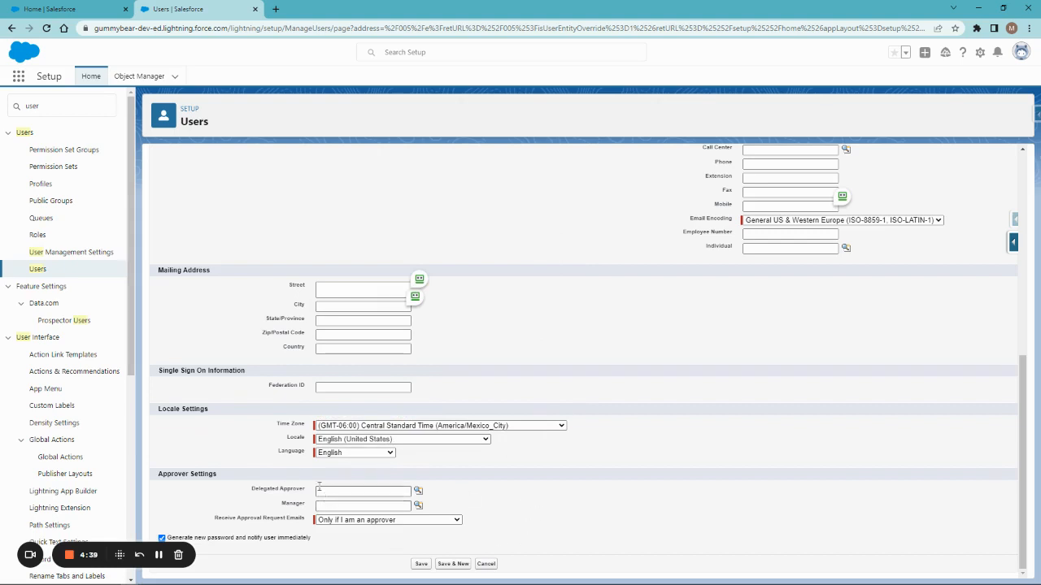
left_click_drag(252, 489, 315, 508)
left_click(455, 511)
left_click(162, 538)
left_click(162, 538)
- Save the user, fixing the duplicate-username error by appending .dev to the username
left_click(421, 565)
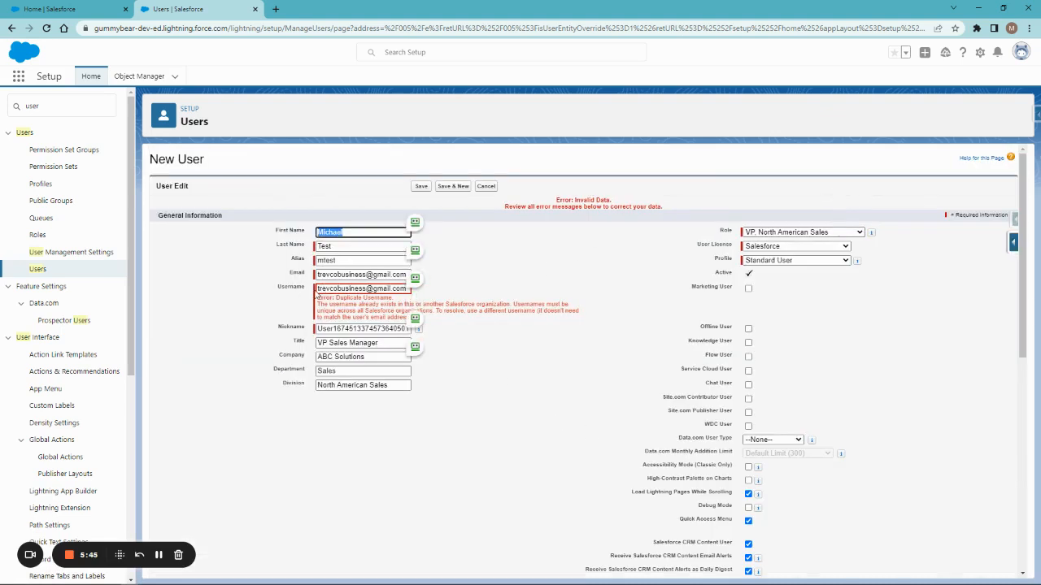
left_click_drag(345, 305, 475, 303)
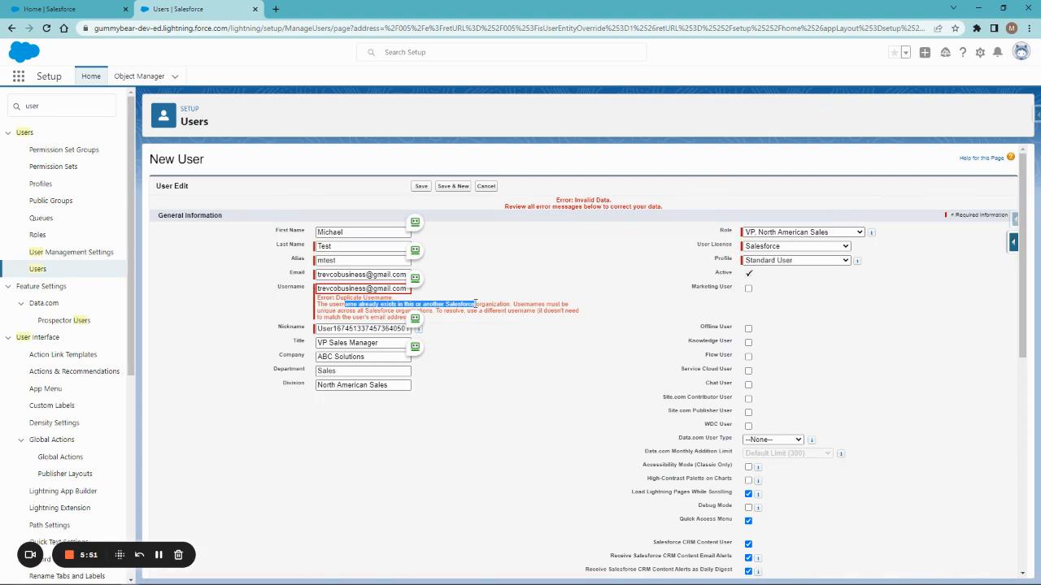
left_click(357, 289)
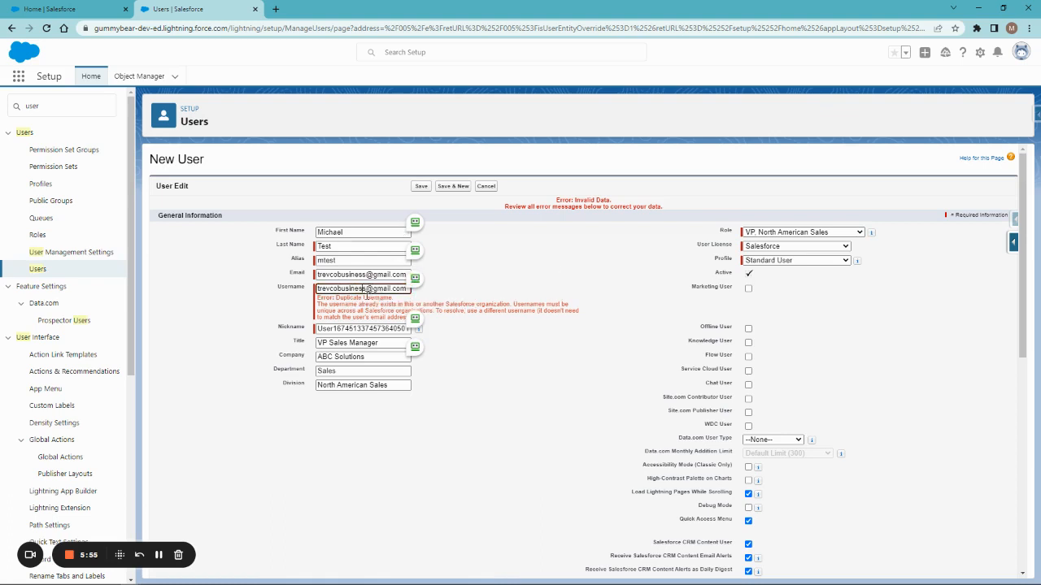
type("123")
left_click(529, 258)
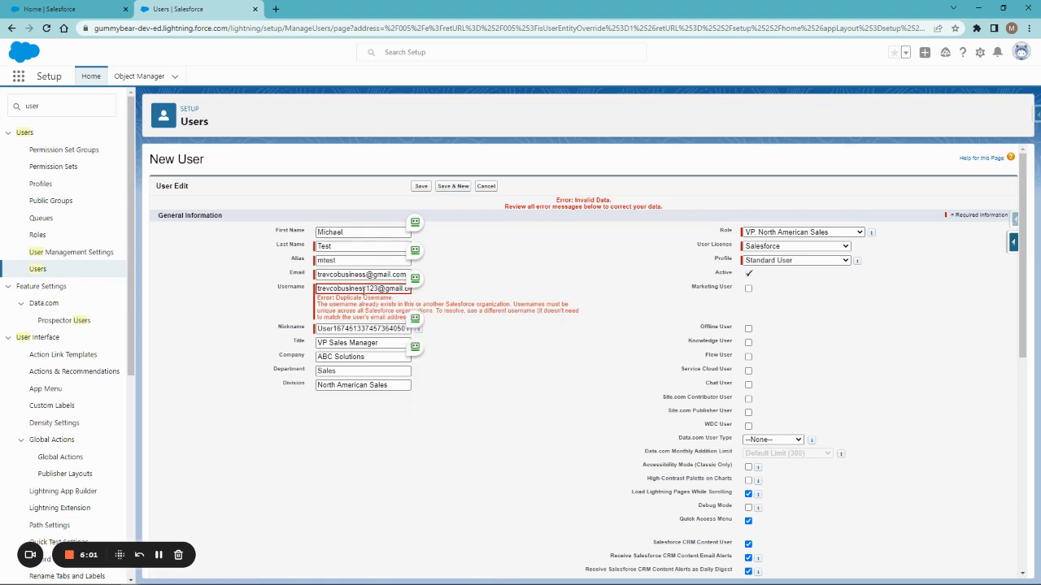
left_click(399, 290)
key("BackSpace")
key("BackSpace")
key("BackSpace")
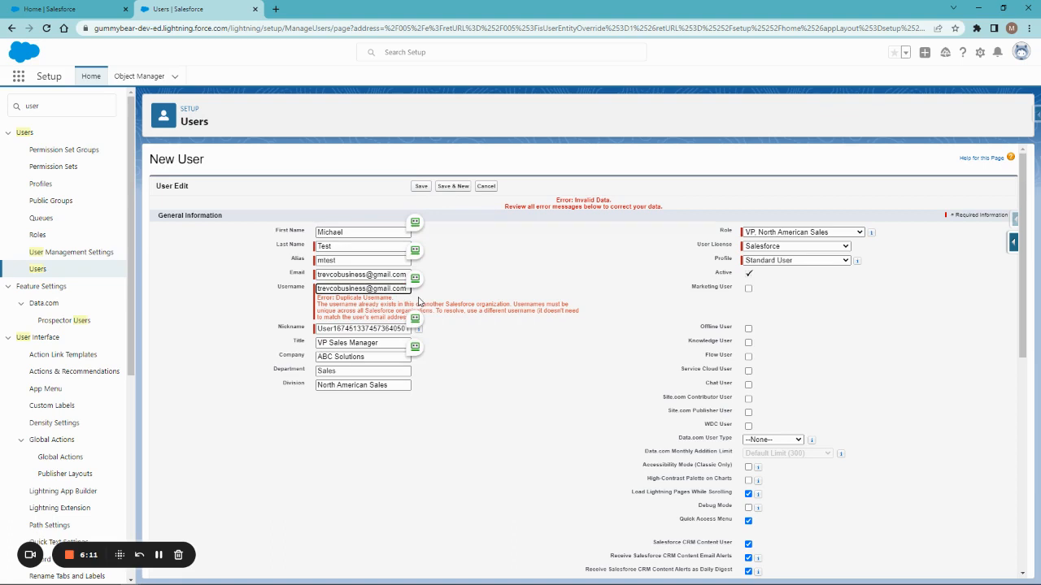
type(".dev")
left_click(422, 186)
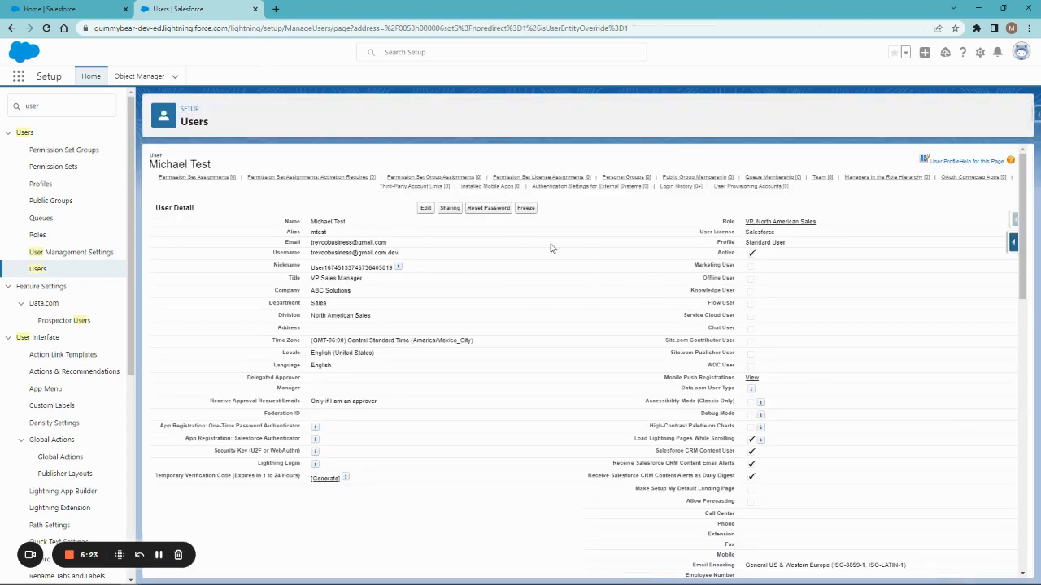
- Return to the All Users list and open the new user's record for editing
left_click(41, 269)
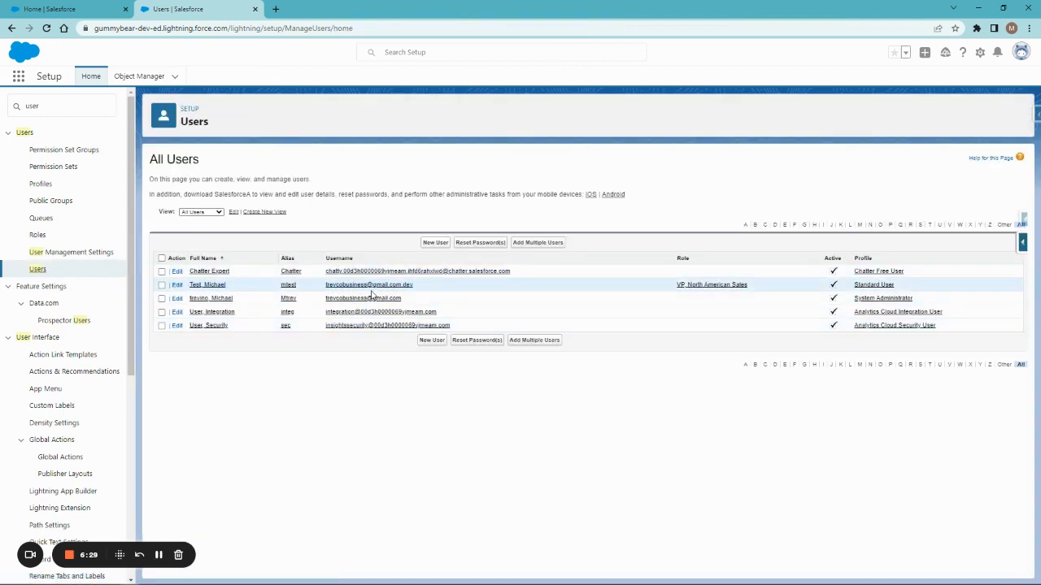
left_click_drag(433, 288, 322, 288)
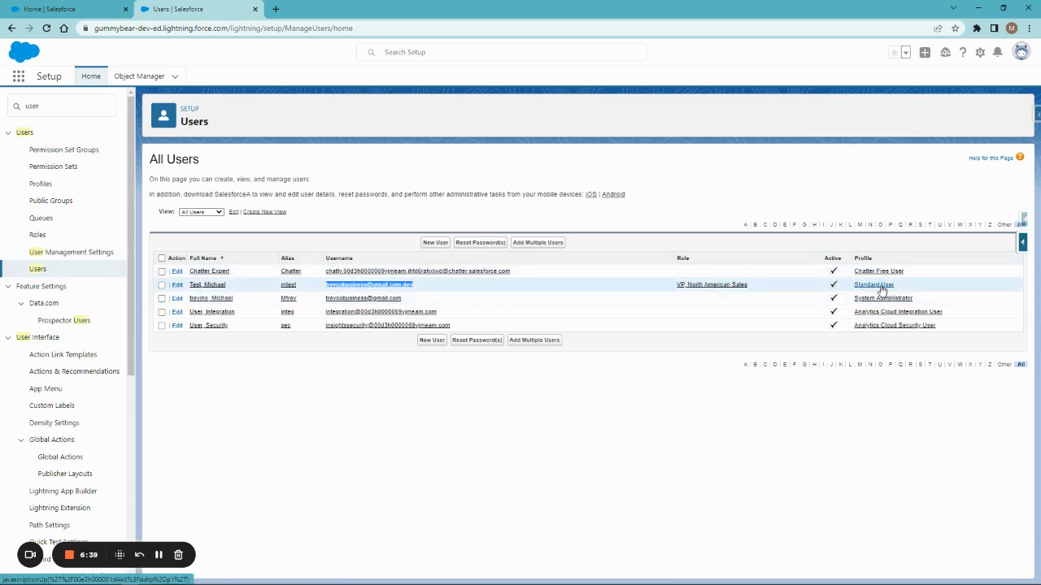
left_click(729, 192)
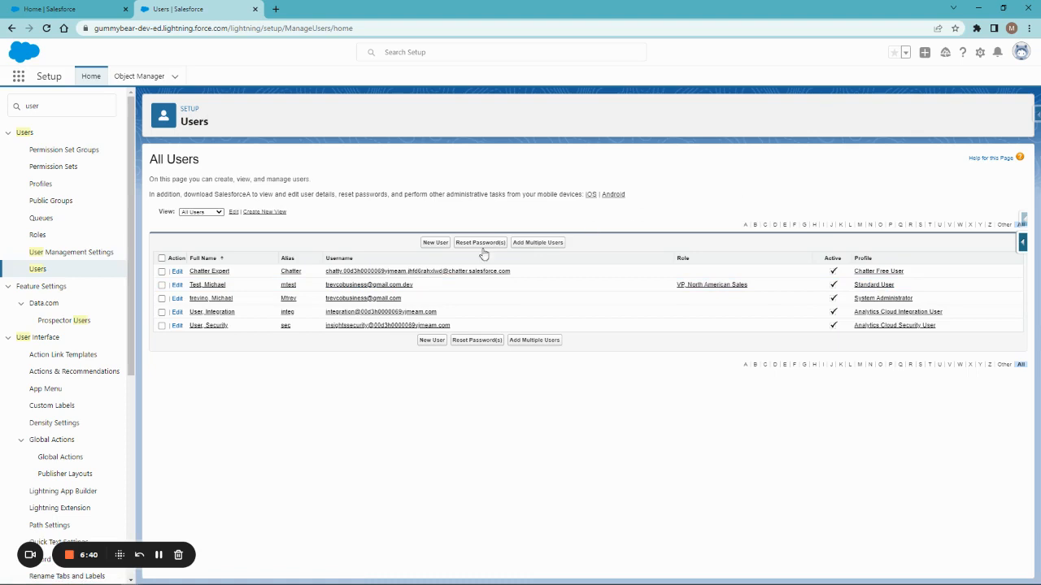
left_click(177, 287)
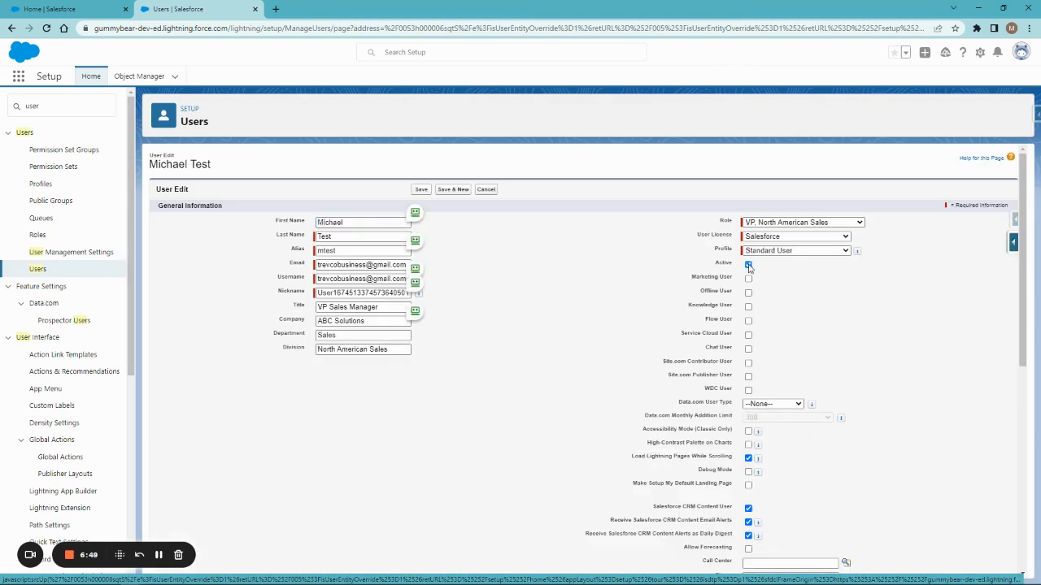
- Clear the Active checkbox, accept the deactivation warning, and save the user
left_click(748, 265)
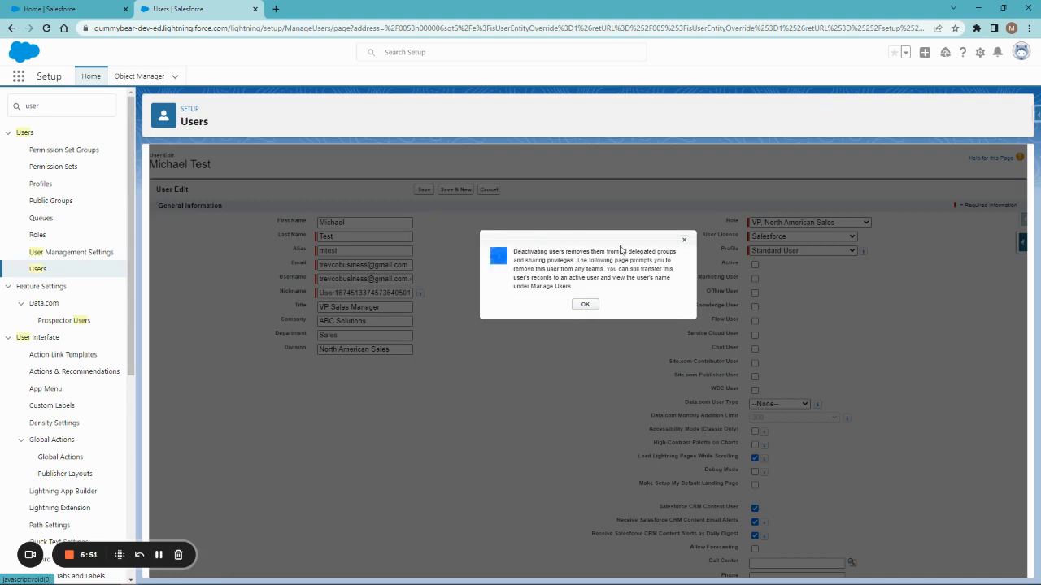
triple_click(514, 251)
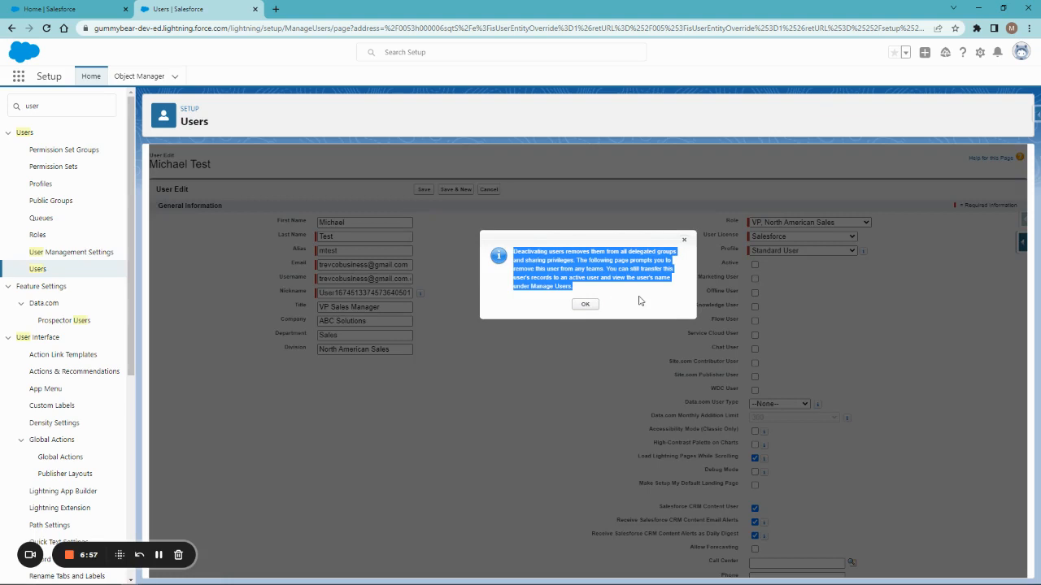
left_click(586, 304)
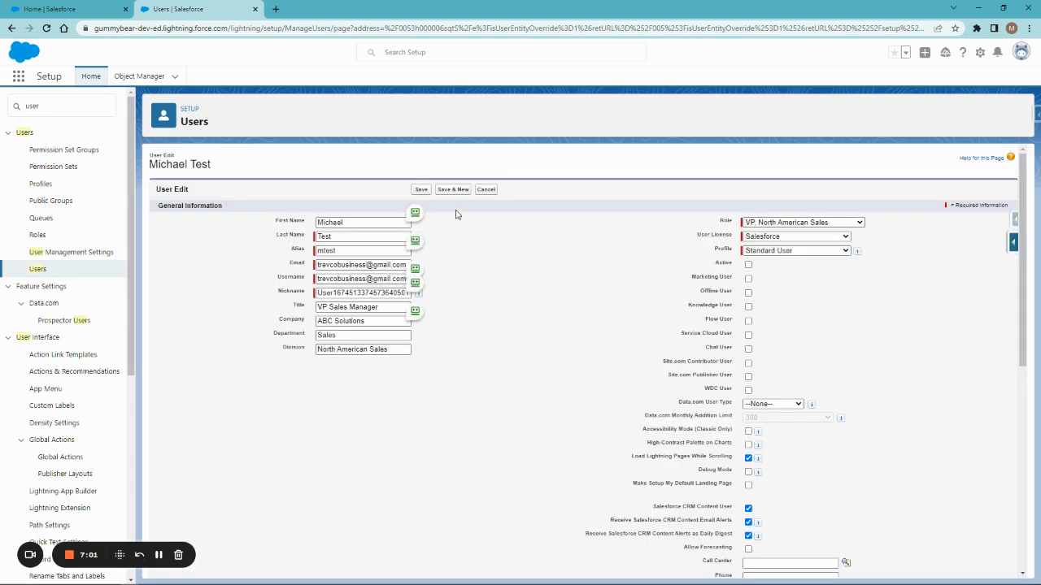
left_click(421, 190)
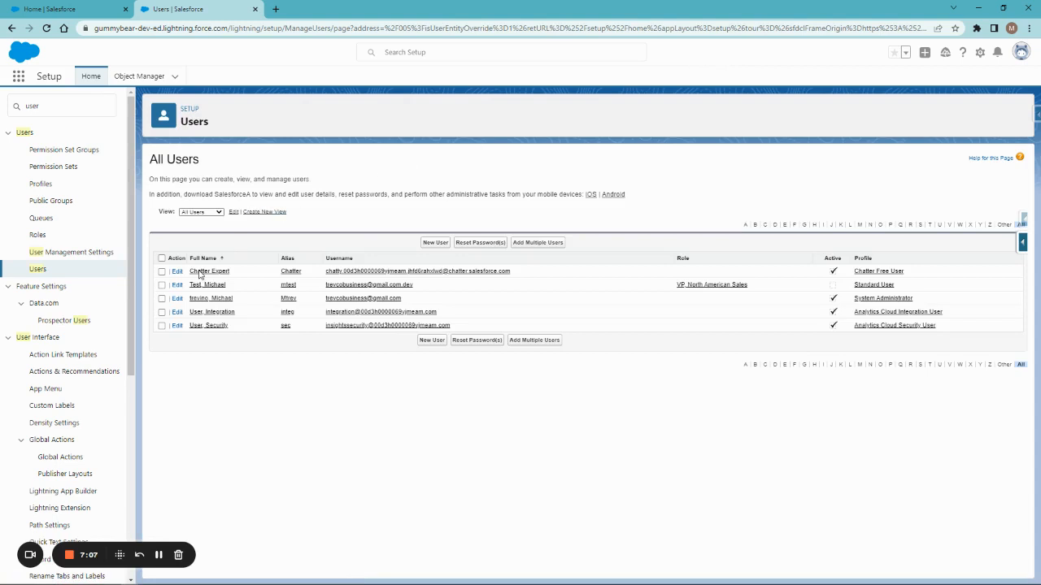
- Confirm in All Users that the VP, North American Sales Standard User is now the only inactive user
left_click_drag(918, 290, 165, 291)
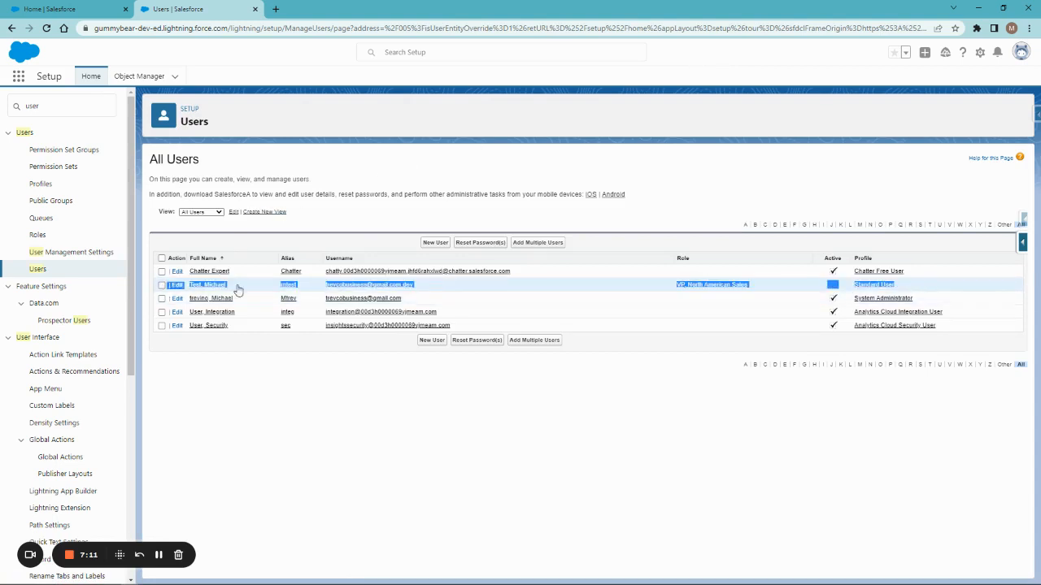
left_click(687, 180)
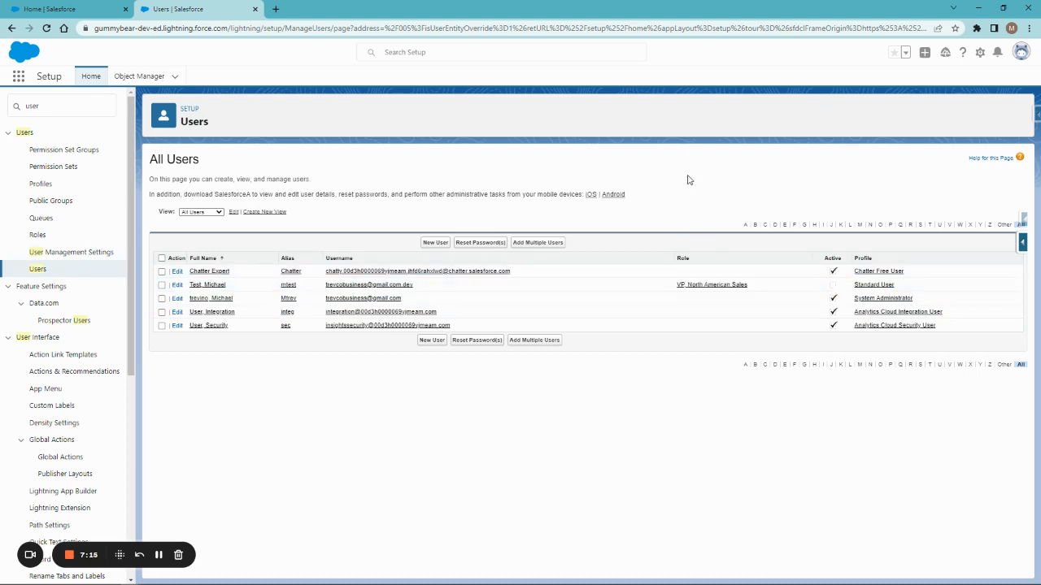